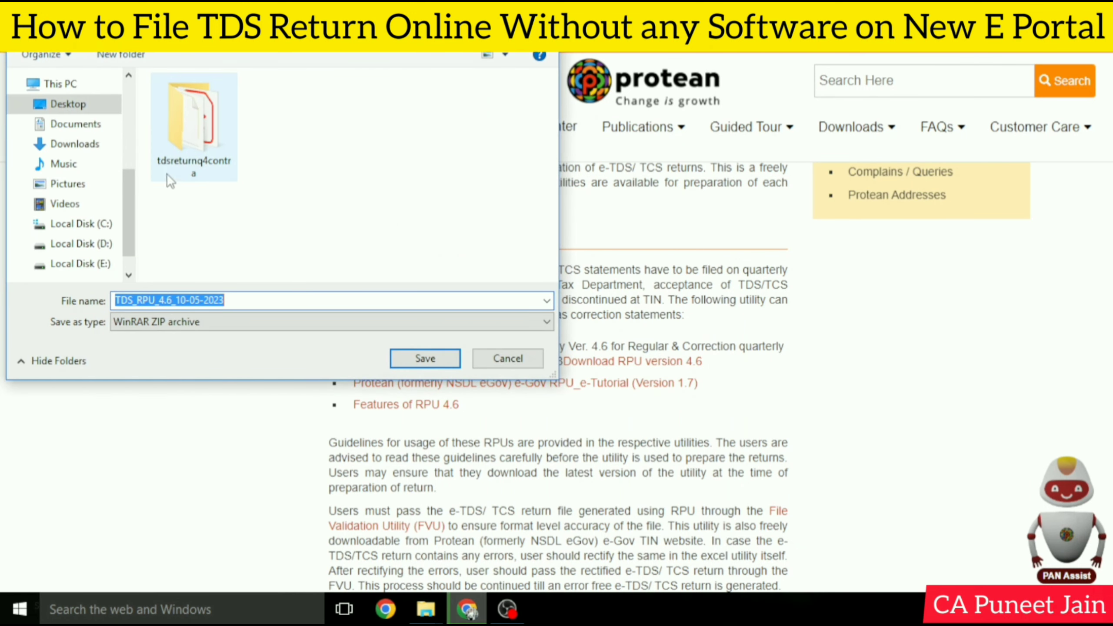
Save the TDS_RPU_4.6_10-05-2023 ZIP archive alongside the tdsreturnq4contra folder and extract it there
left_click(428, 346)
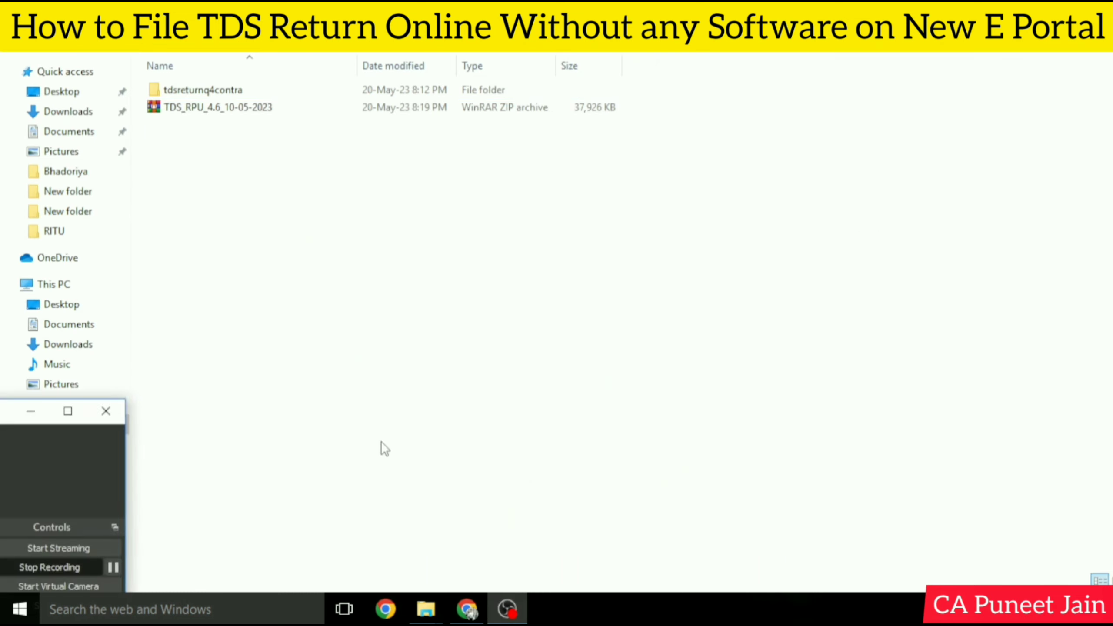
left_click(233, 110)
right_click(233, 112)
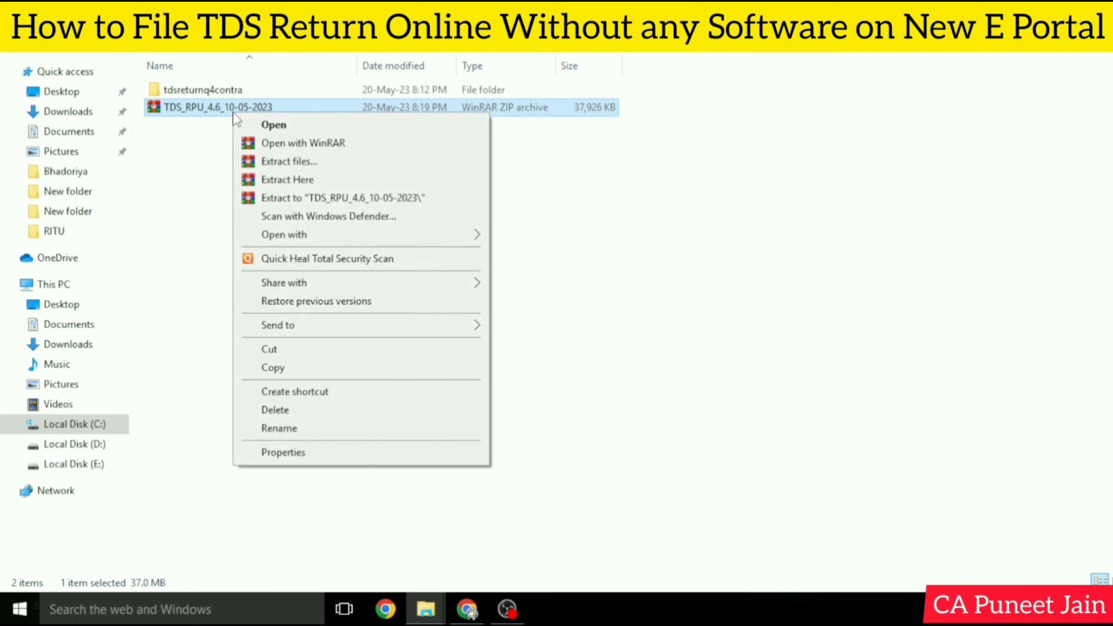
left_click(279, 179)
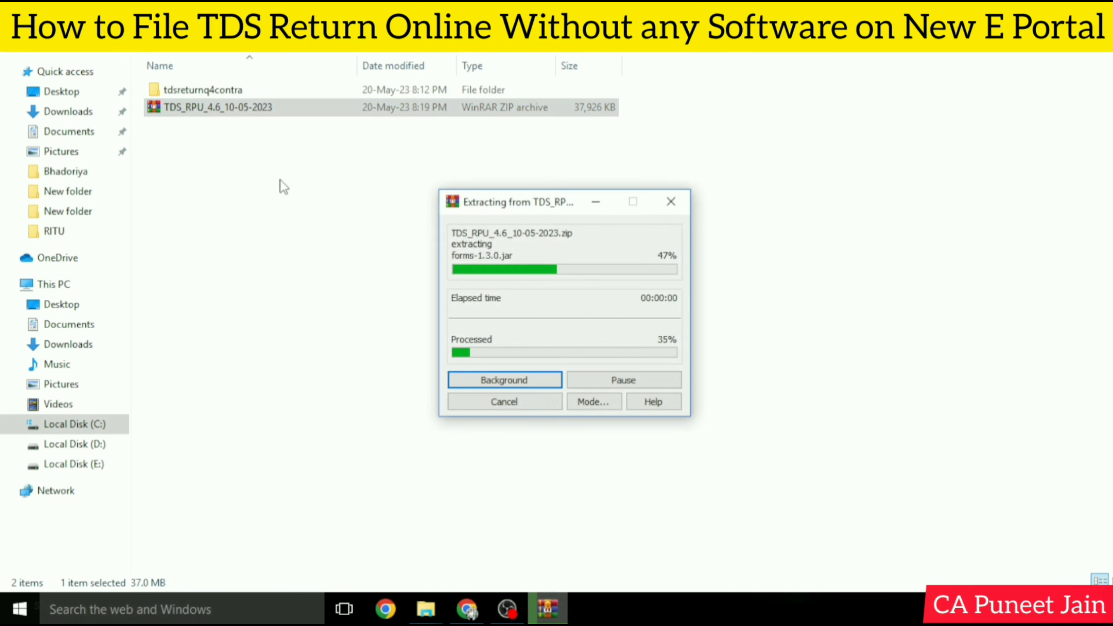
Launch the TDS_RPU_4.6 executable jar from the extracted TDS_RPU_4.6 folder and dismiss the Java prerequisites message
double_click(233, 88)
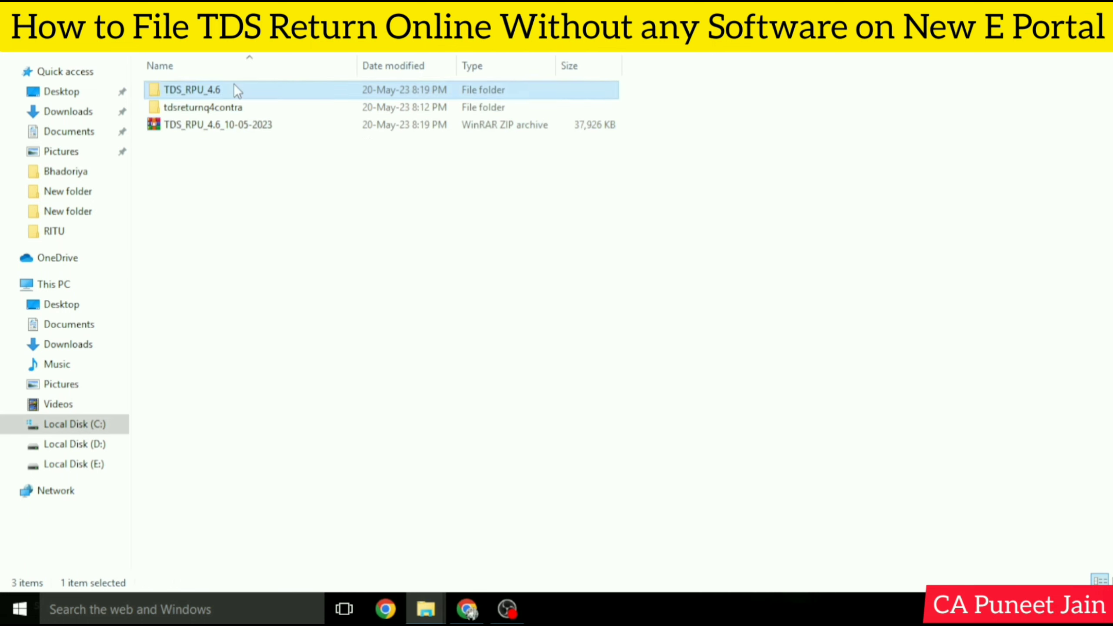
scroll(233, 88, "down", 1)
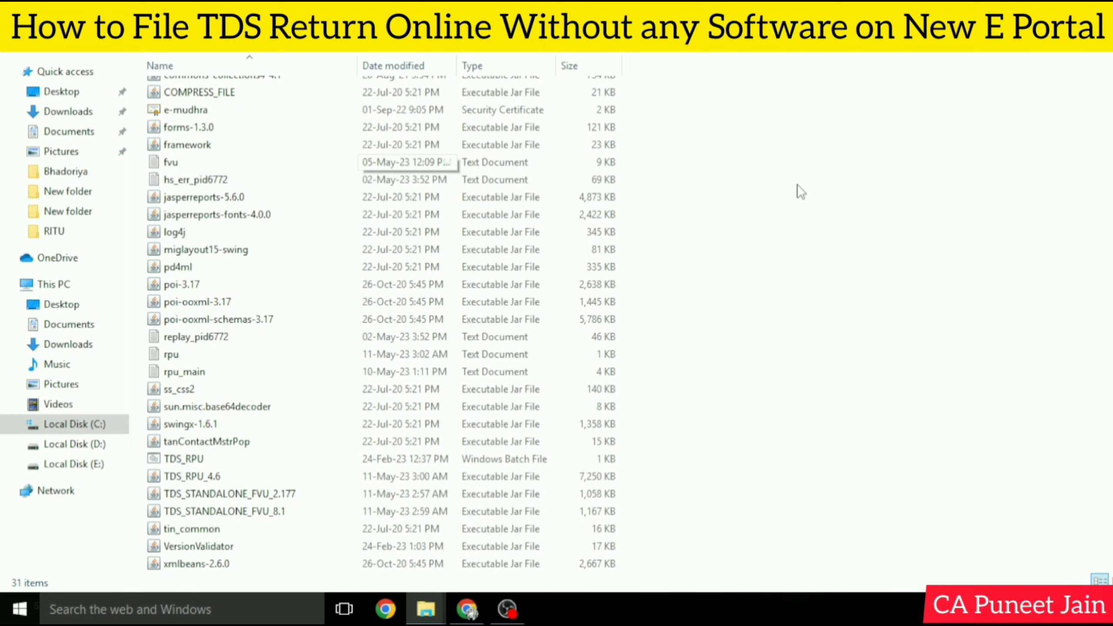
double_click(221, 474)
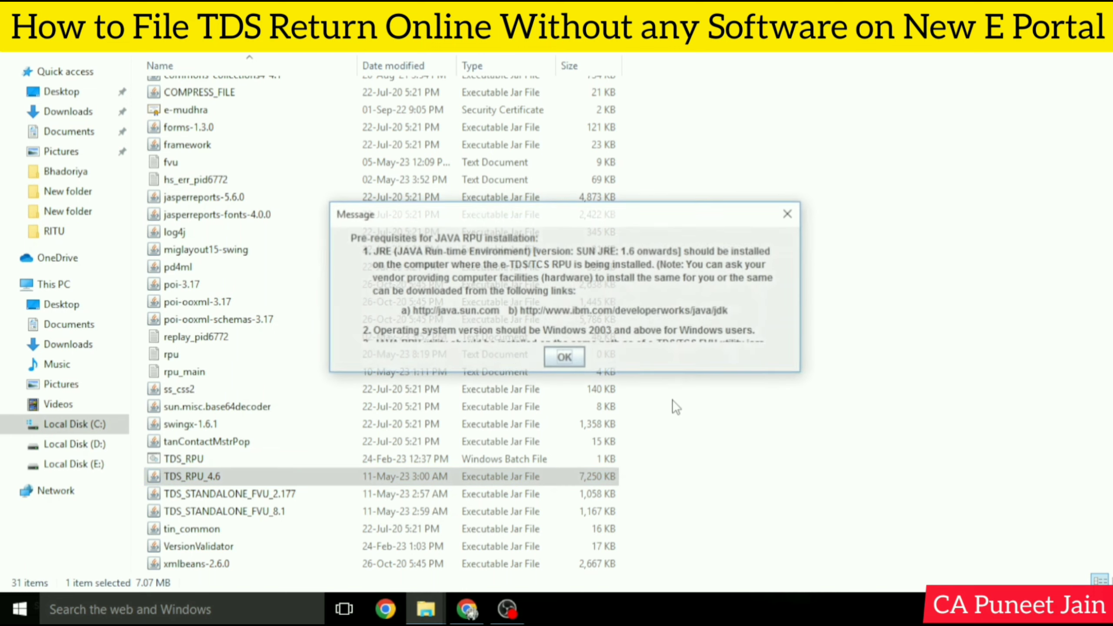
left_click(577, 358)
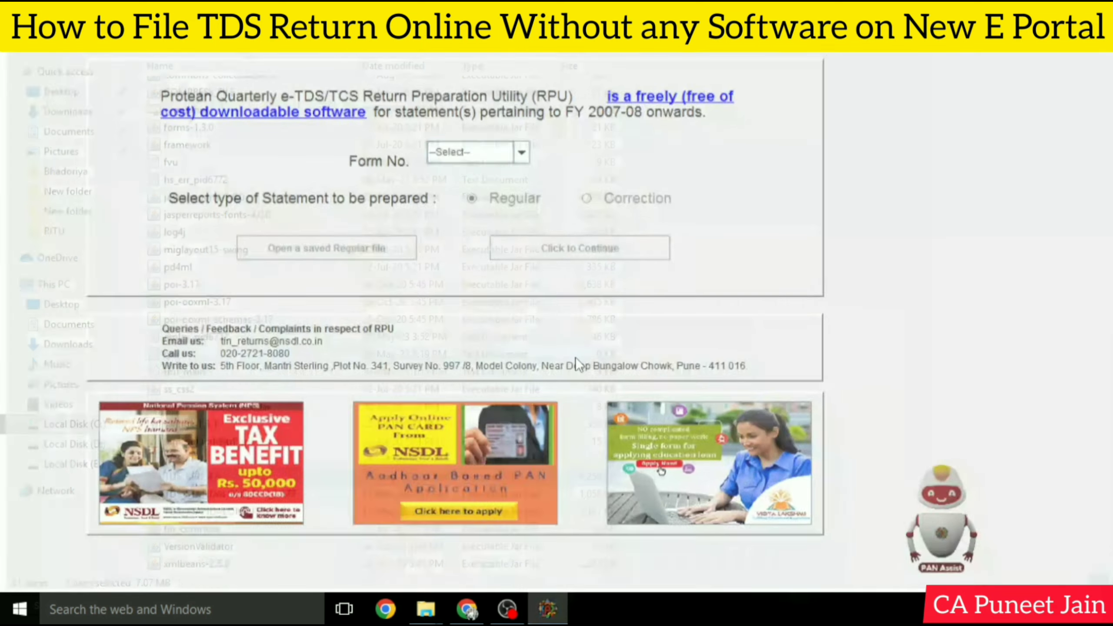
Start a new regular statement for Form 26Q
left_click(453, 147)
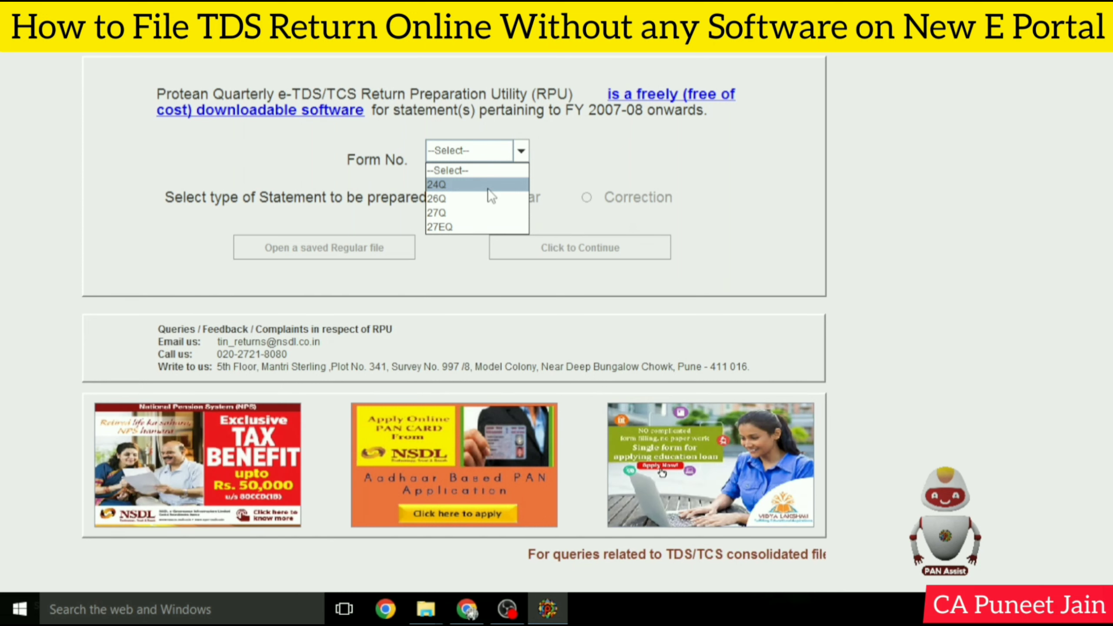
left_click(603, 167)
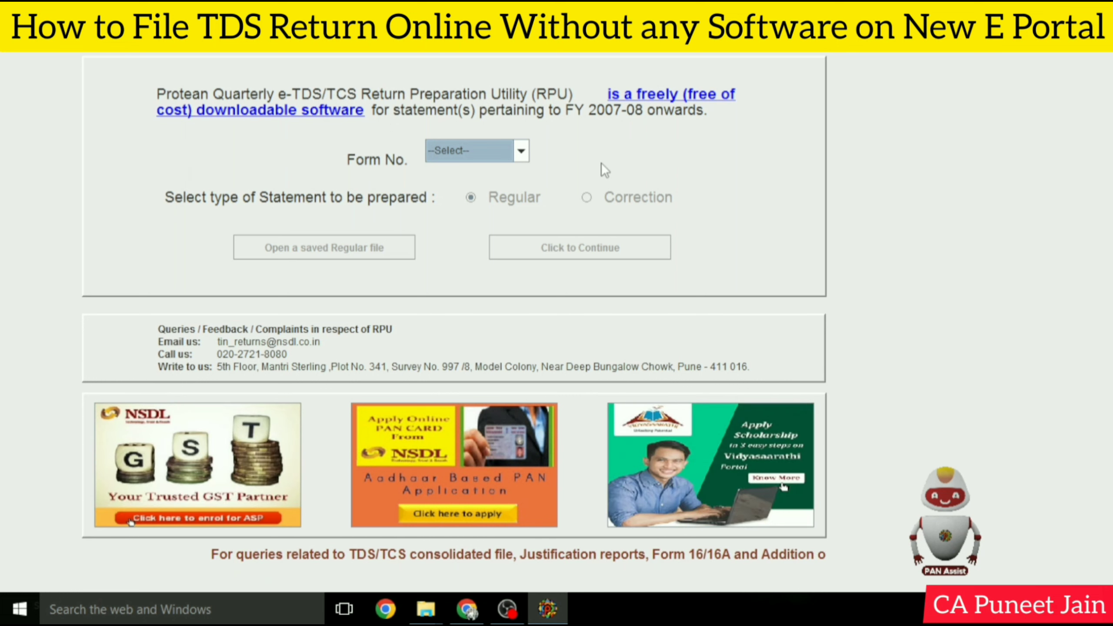
left_click(501, 153)
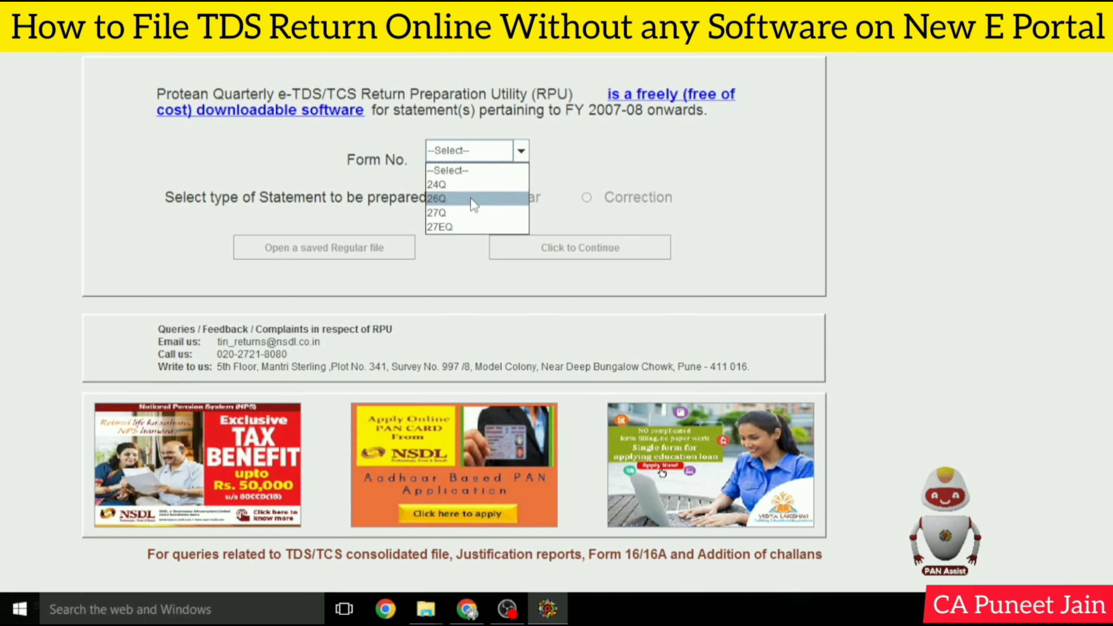
left_click(474, 201)
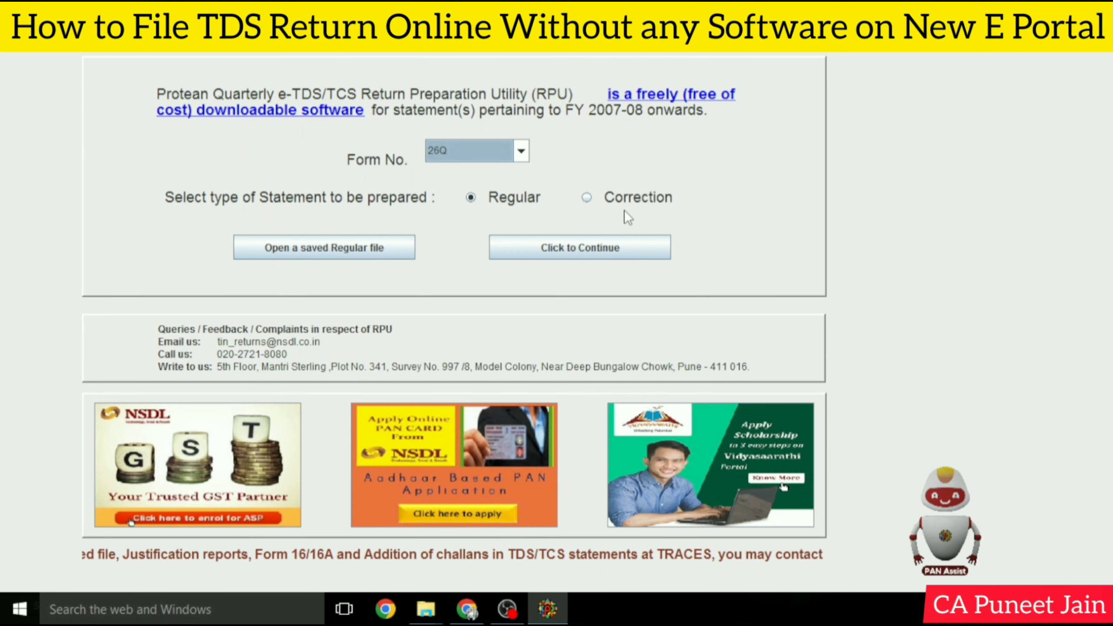
left_click(591, 248)
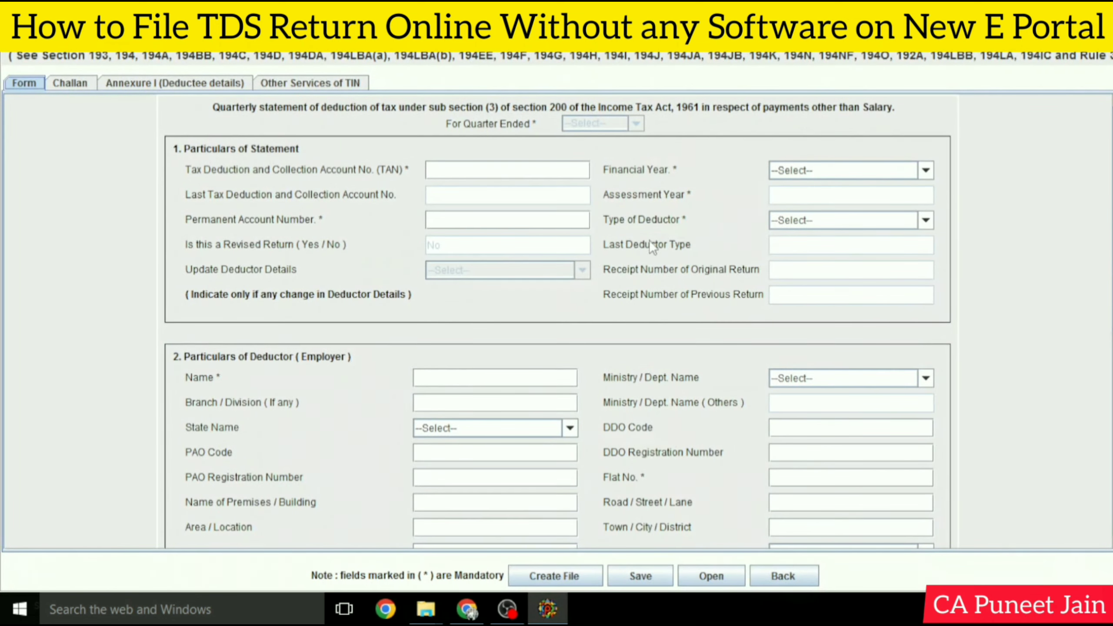
Set the statement's financial year to 2022-2023 and the quarter ended to Q4
left_click(844, 171)
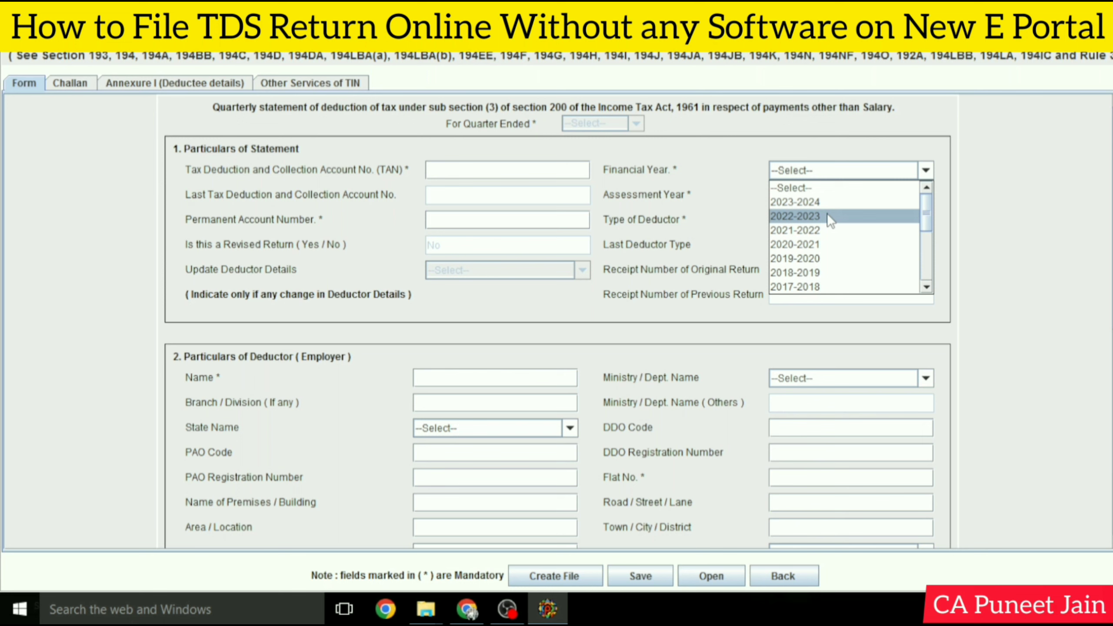
left_click(827, 214)
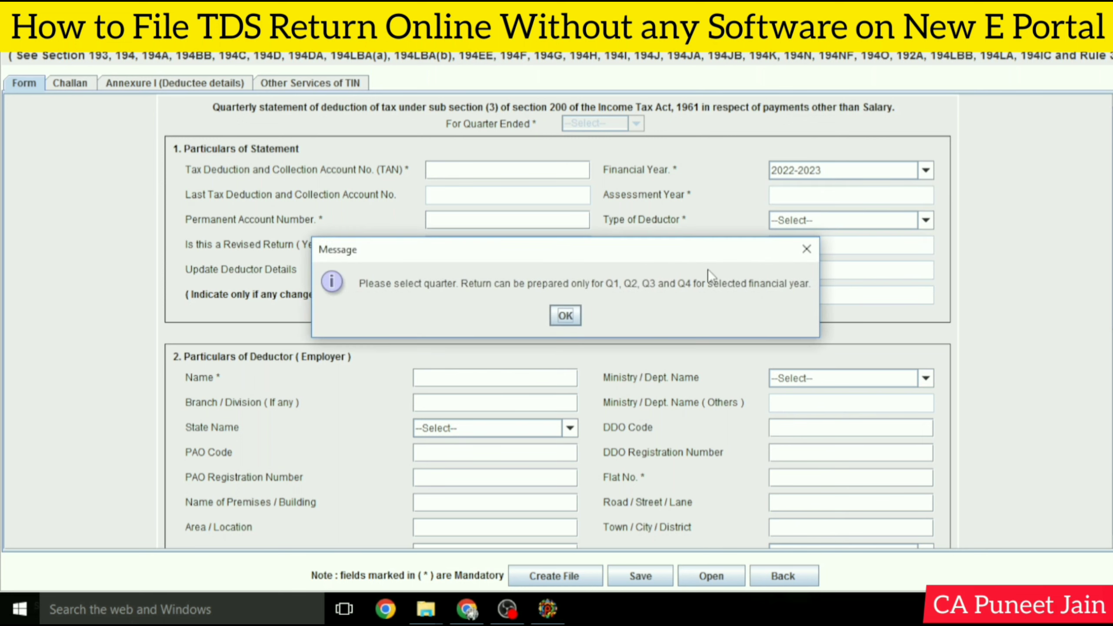
left_click(565, 316)
left_click(618, 124)
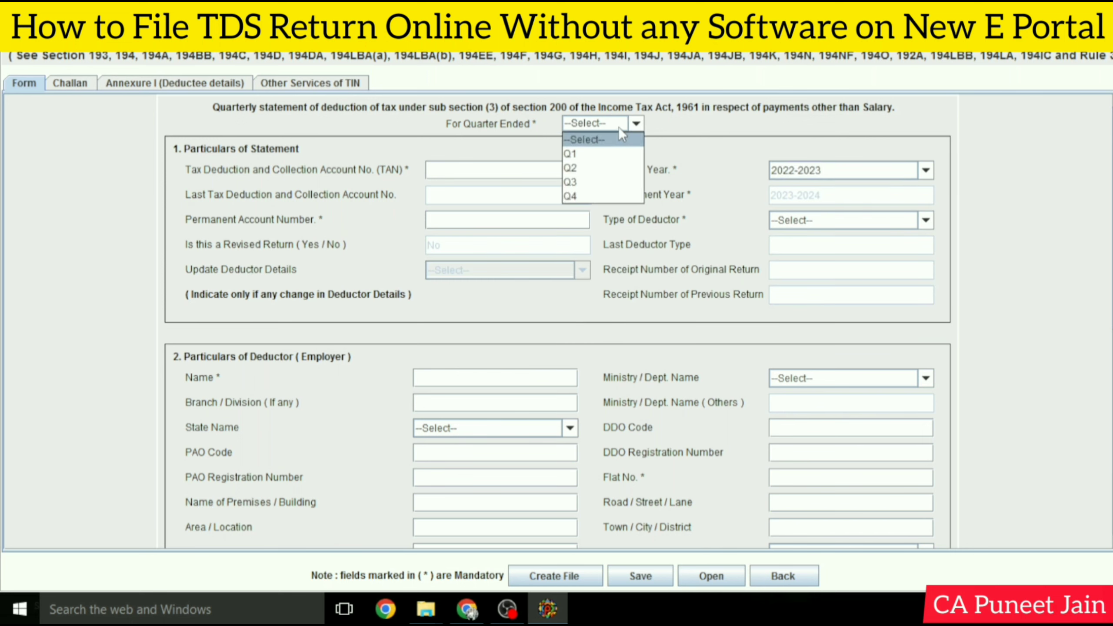
left_click(605, 196)
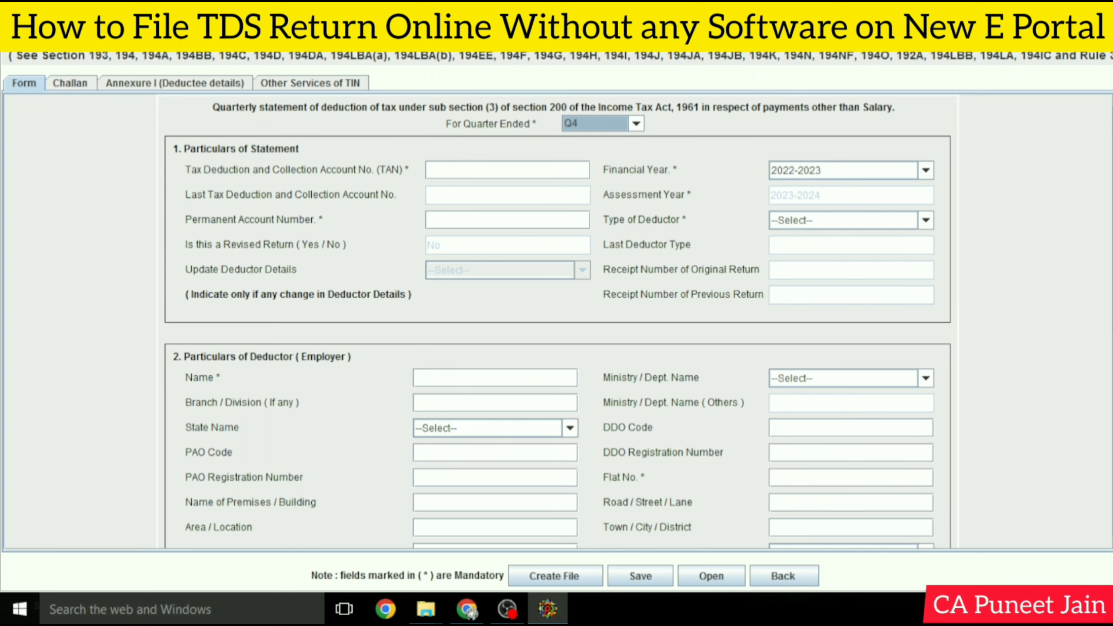
Review the particulars of statement and of deductor, including the available options for Type of Deductor
scroll(558, 321, "down", 2)
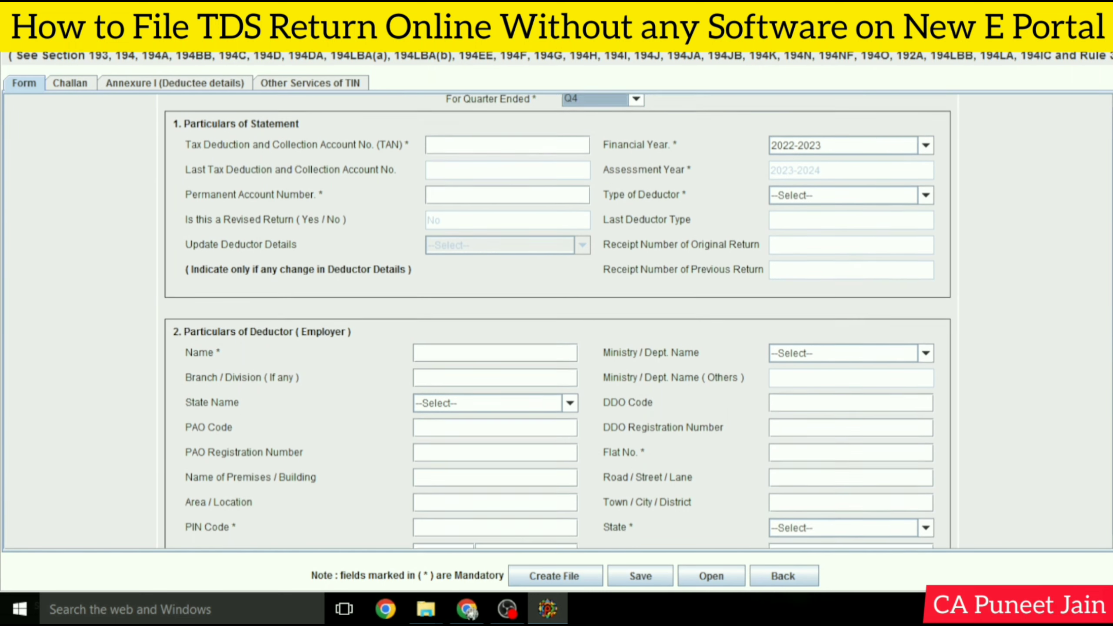
scroll(557, 322, "up", 2)
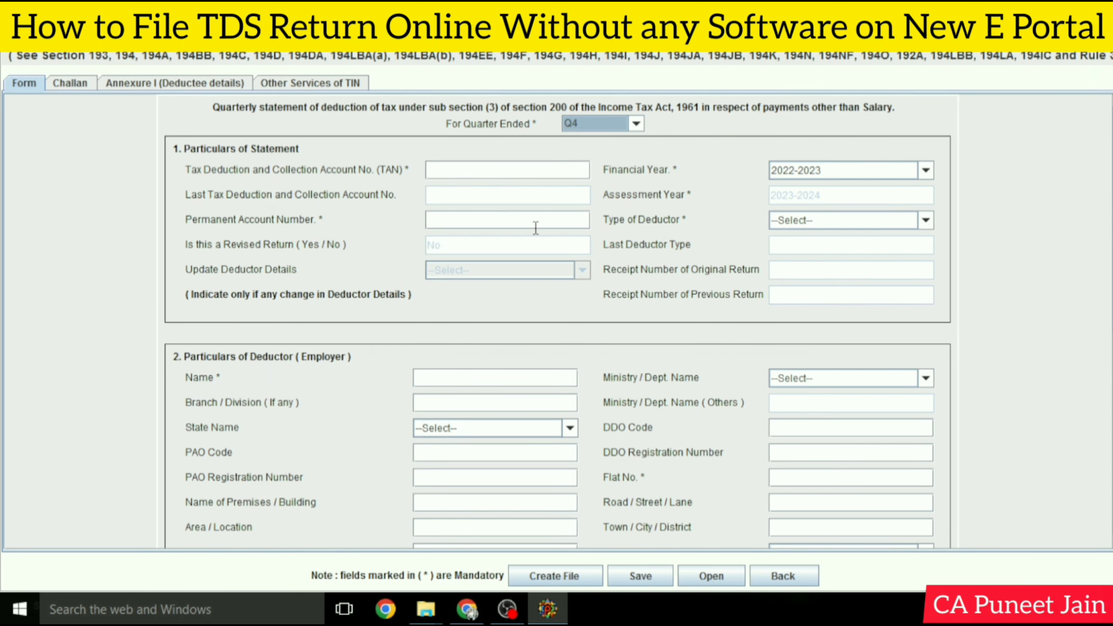
scroll(933, 239, "down", 3)
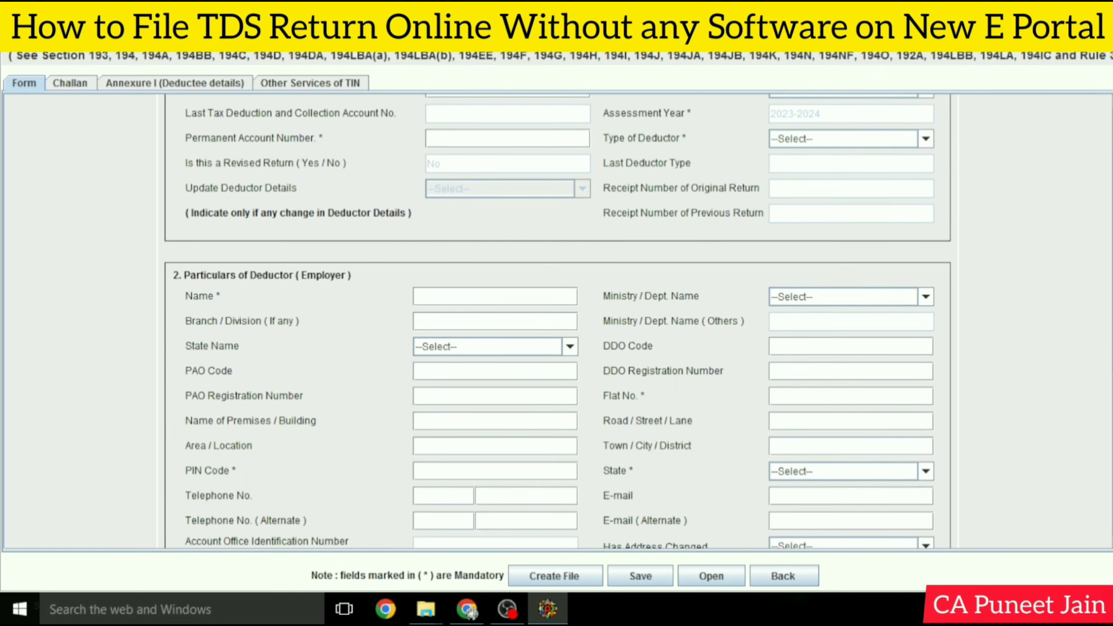
scroll(933, 239, "up", 1)
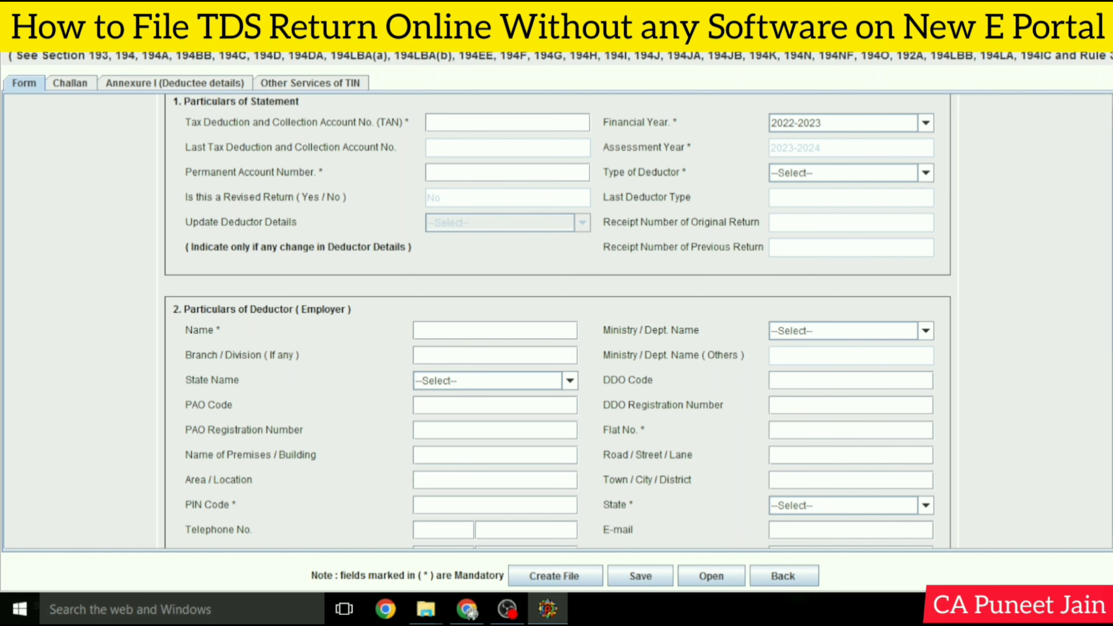
scroll(558, 322, "down", 4)
scroll(557, 321, "up", 4)
scroll(558, 322, "down", 5)
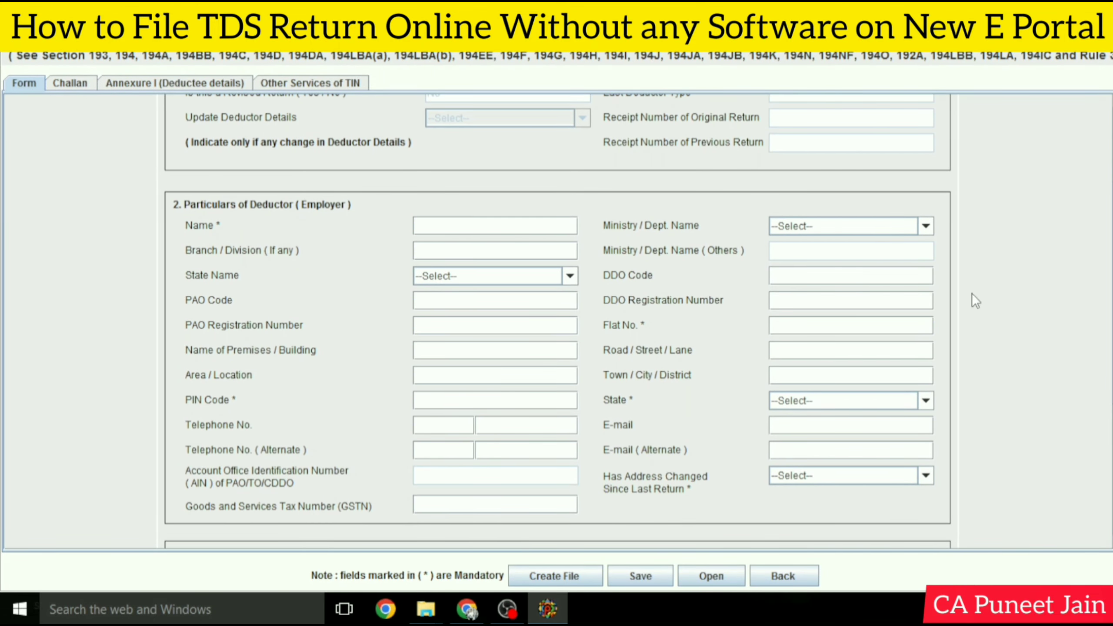
scroll(1103, 276, "up", 6)
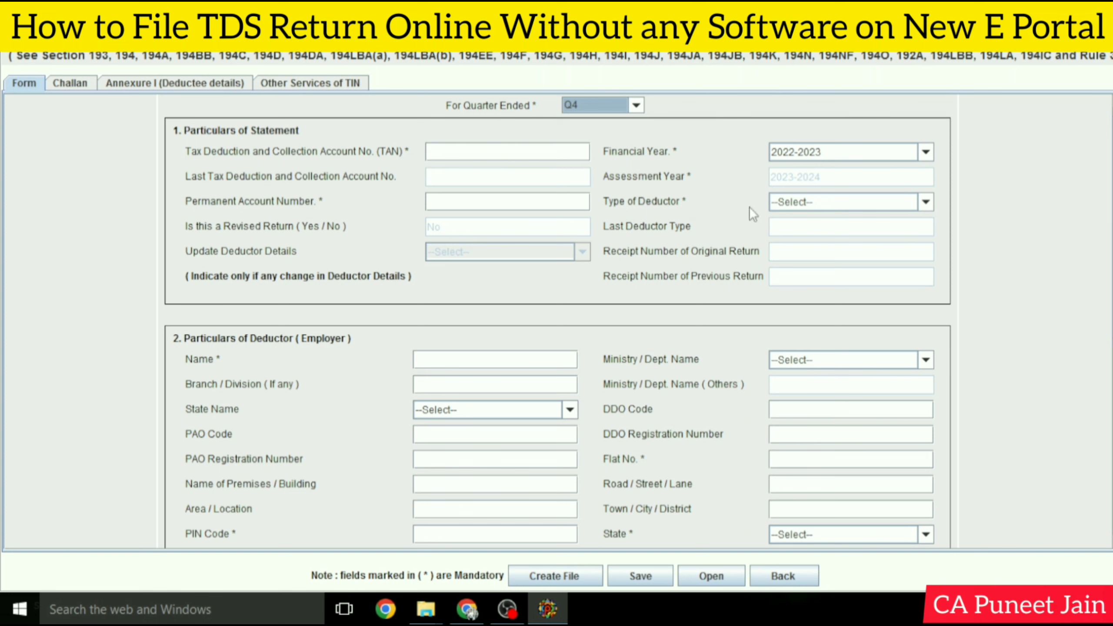
left_click(789, 202)
left_click_drag(923, 248, 931, 310)
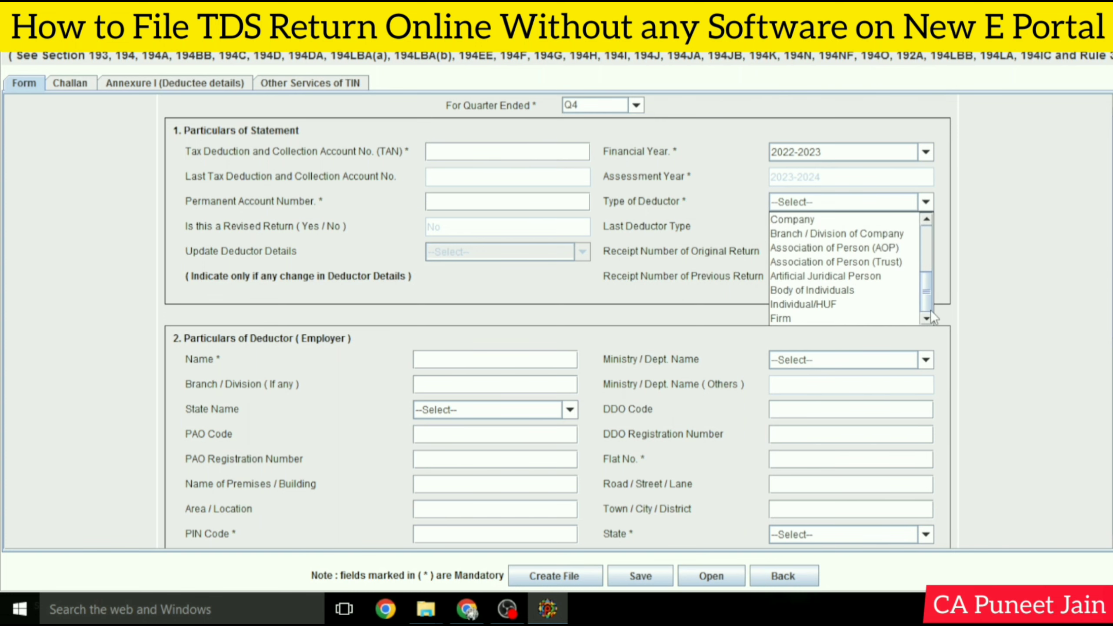
left_click(1089, 254)
Examine the deductor and responsible person fields, including the responsible person's choices for whether the address has changed since the last return
scroll(1099, 365, "down", 12)
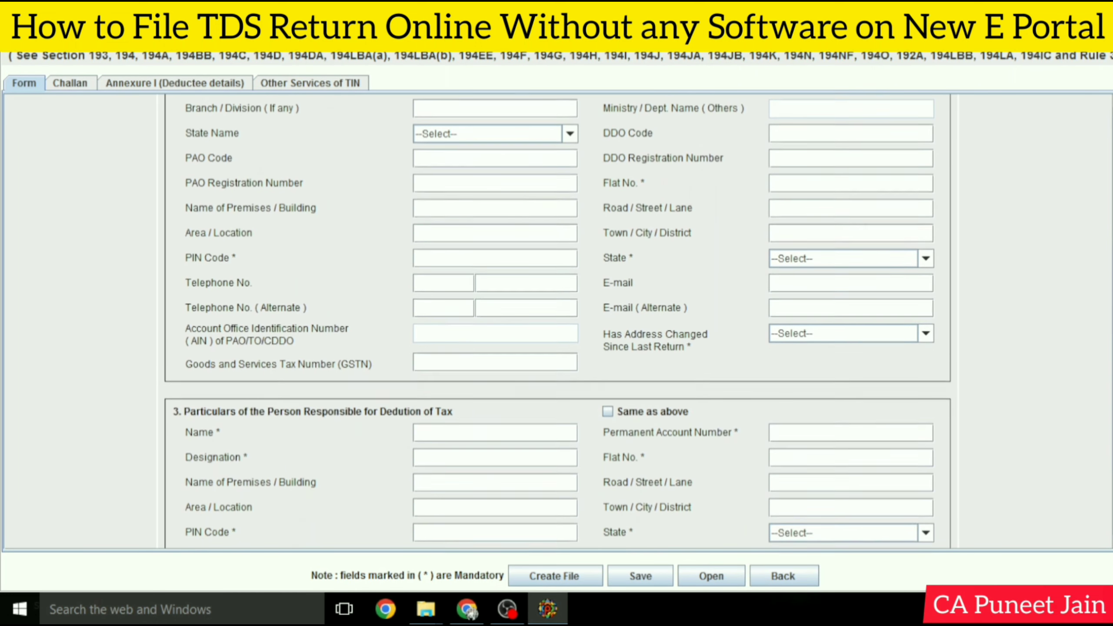
scroll(1099, 366, "down", 3)
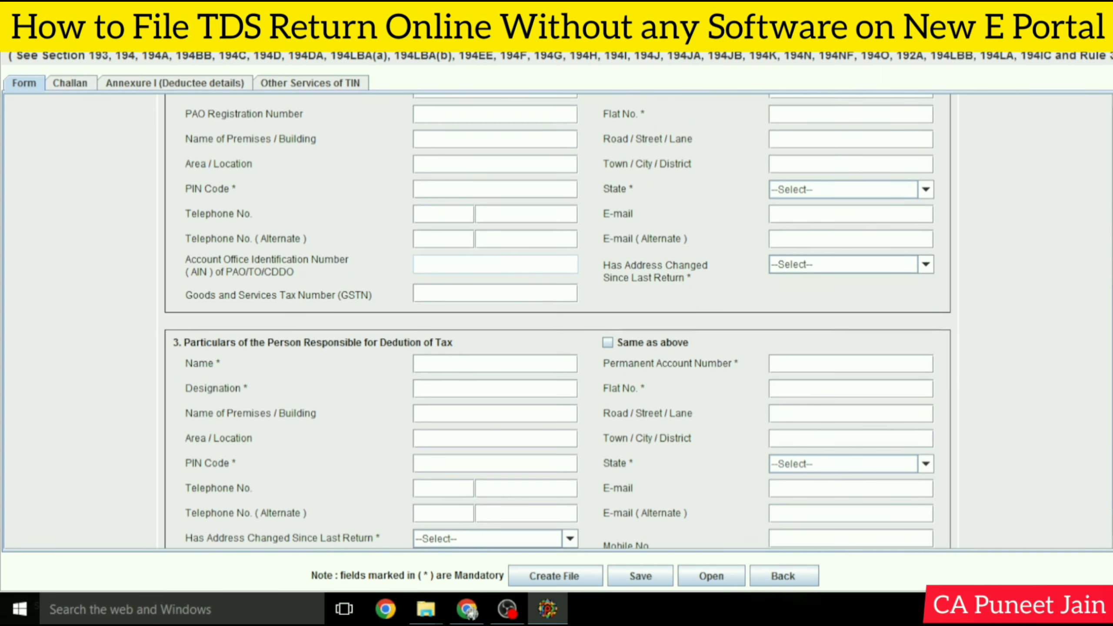
scroll(1107, 308, "up", 7)
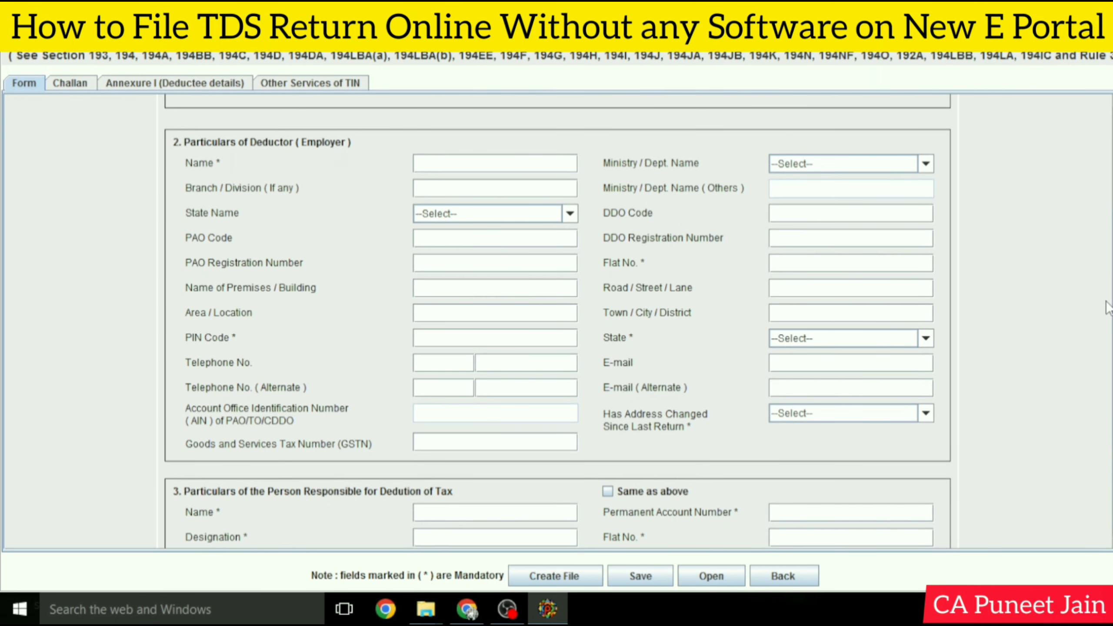
scroll(1108, 308, "down", 7)
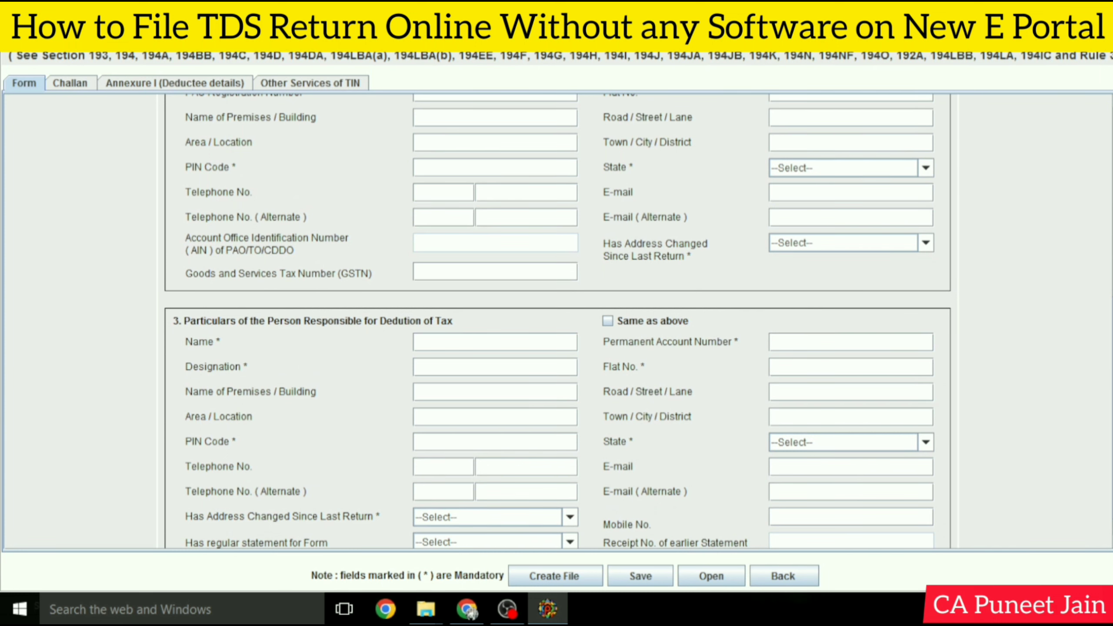
scroll(1053, 392, "down", 2)
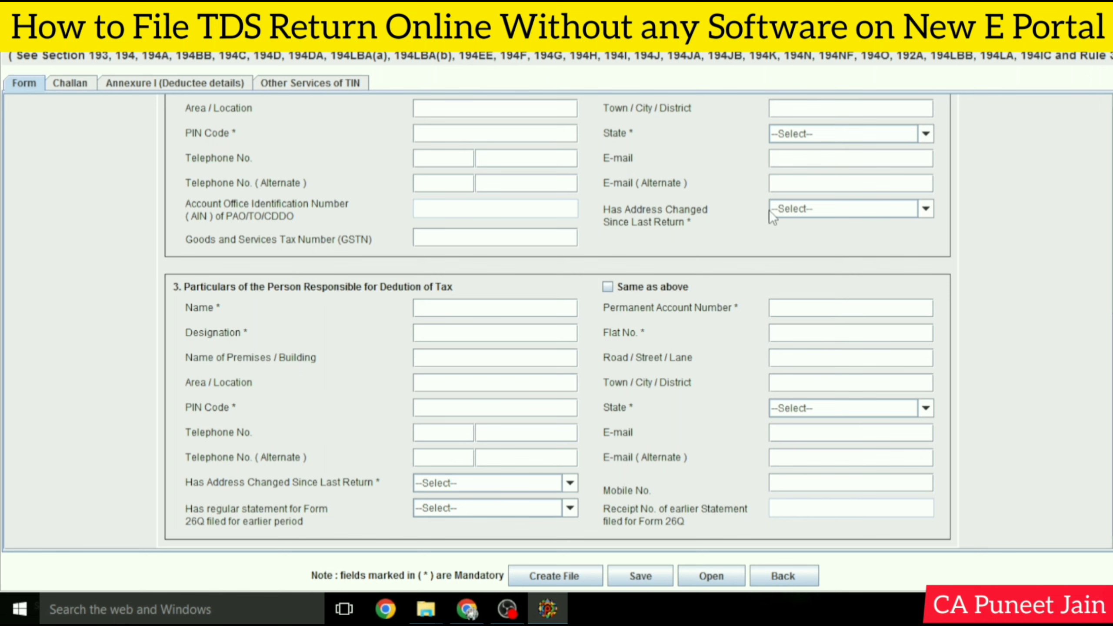
left_click(469, 485)
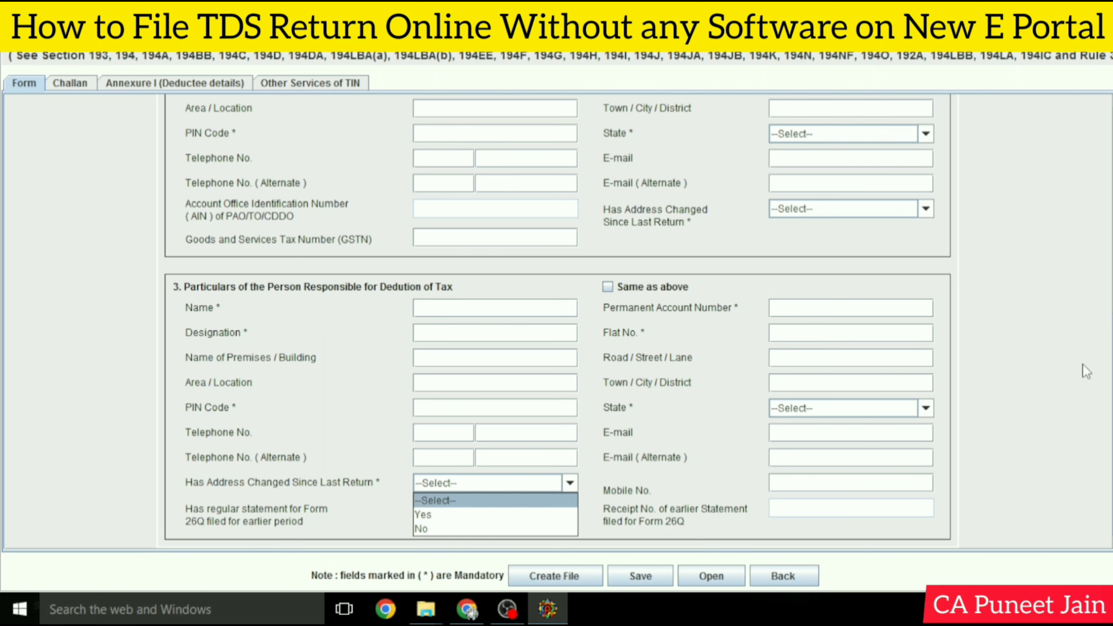
scroll(800, 183, "up", 5)
scroll(369, 376, "down", 5)
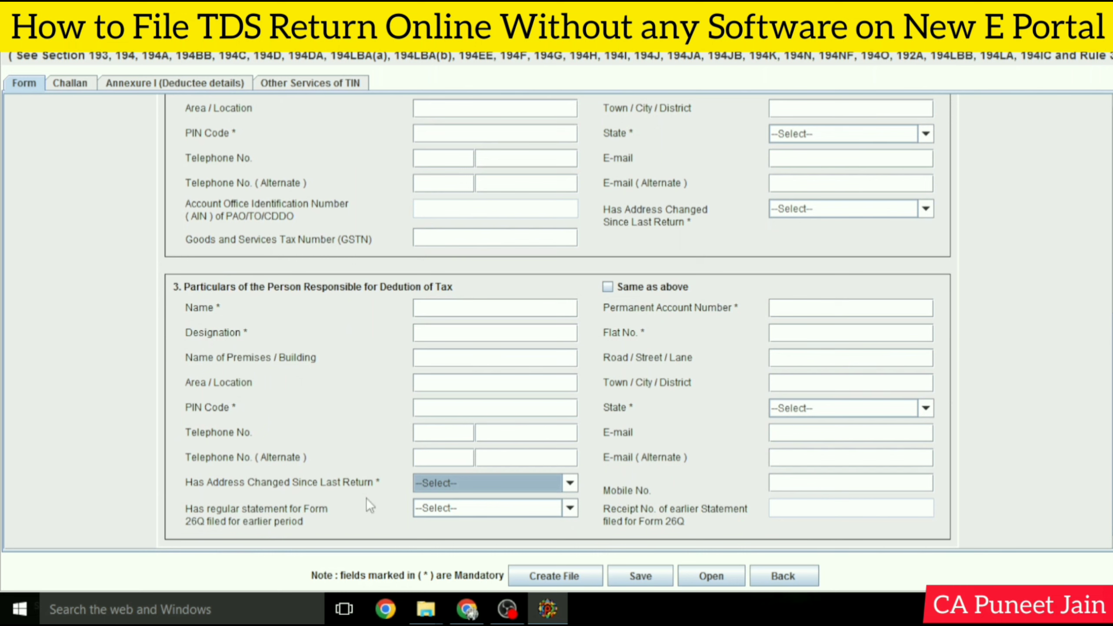
Set whether a regular Form 26Q statement was filed for the earlier period to No
left_click(454, 508)
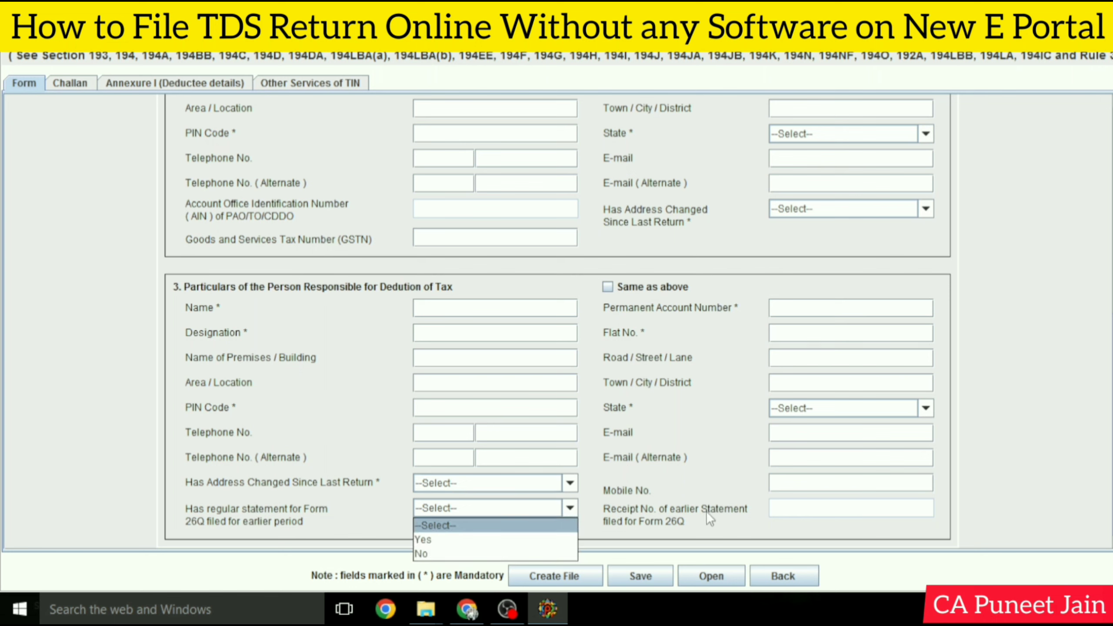
left_click(491, 541)
left_click(448, 509)
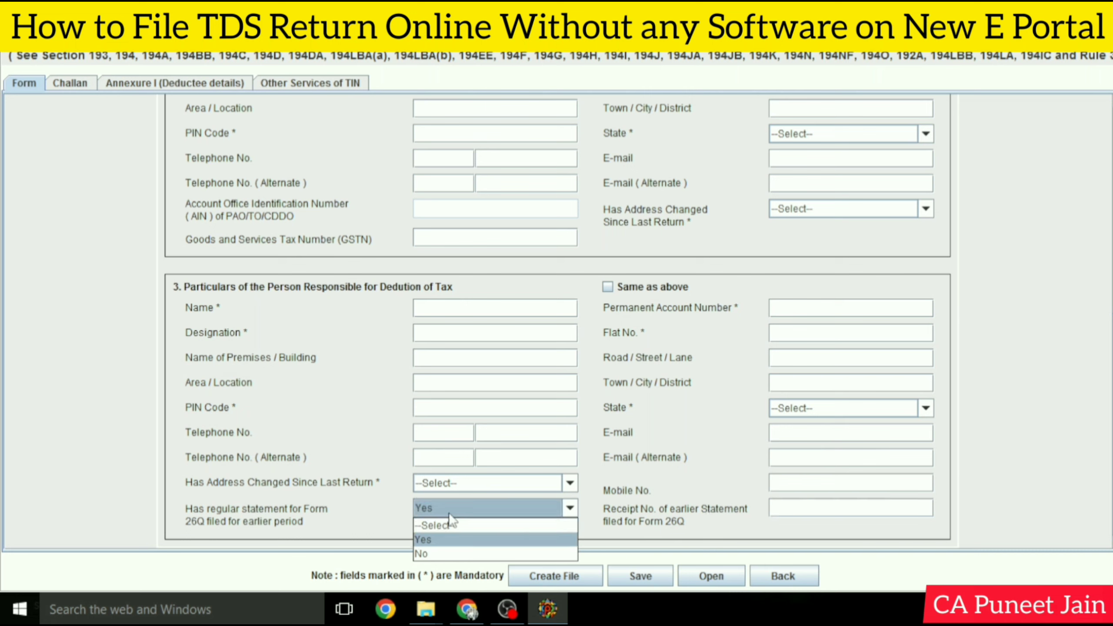
left_click(431, 554)
left_click(562, 316)
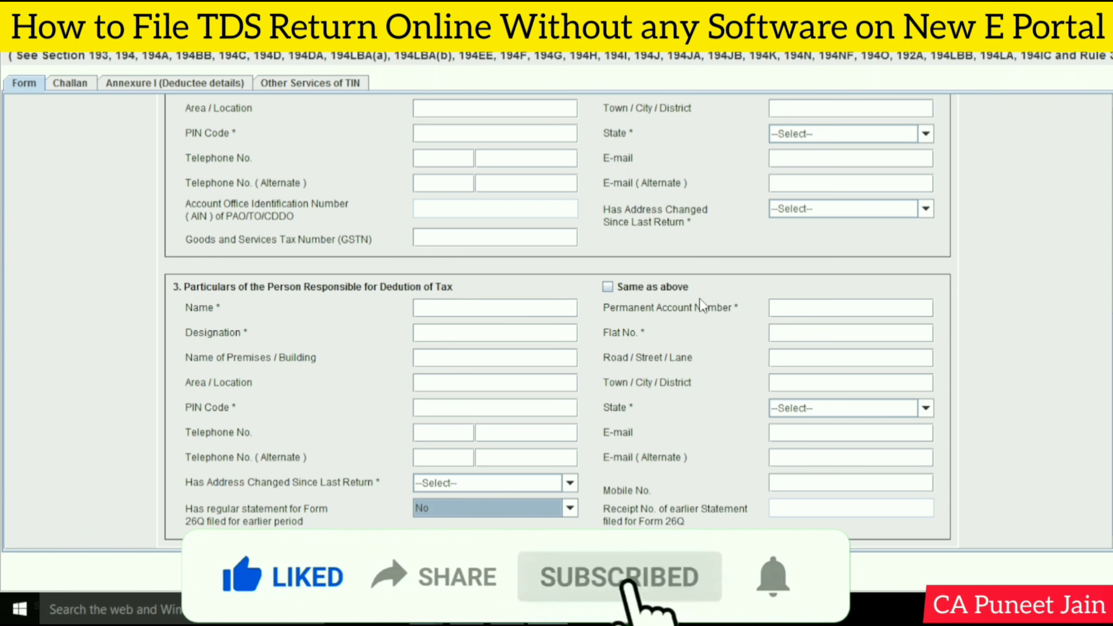
scroll(699, 297, "up", 3)
scroll(699, 298, "down", 3)
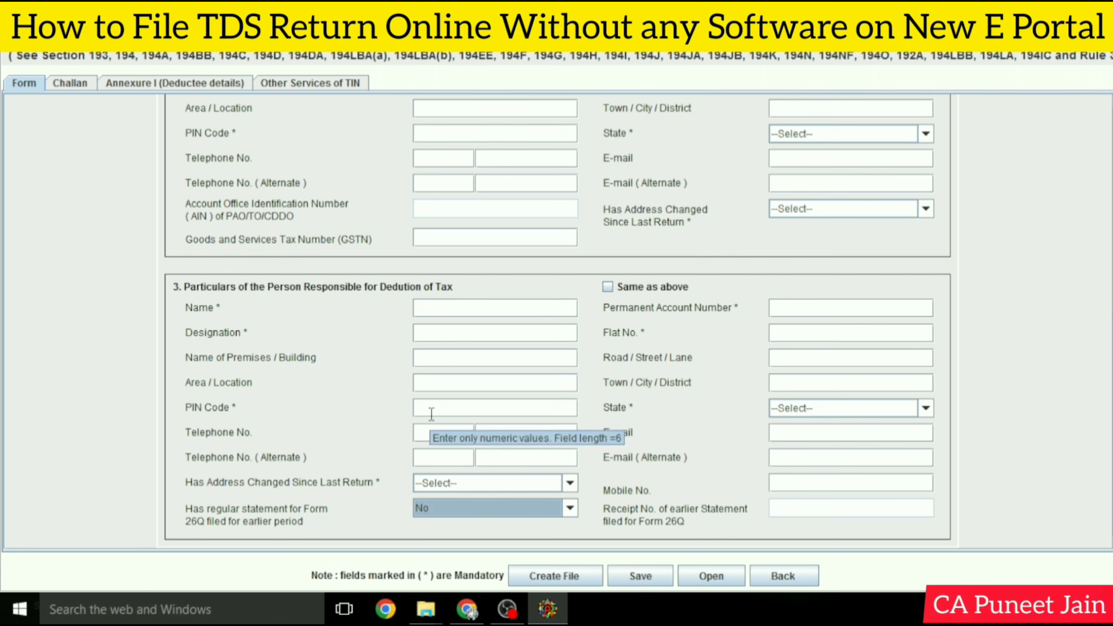
left_click(507, 609)
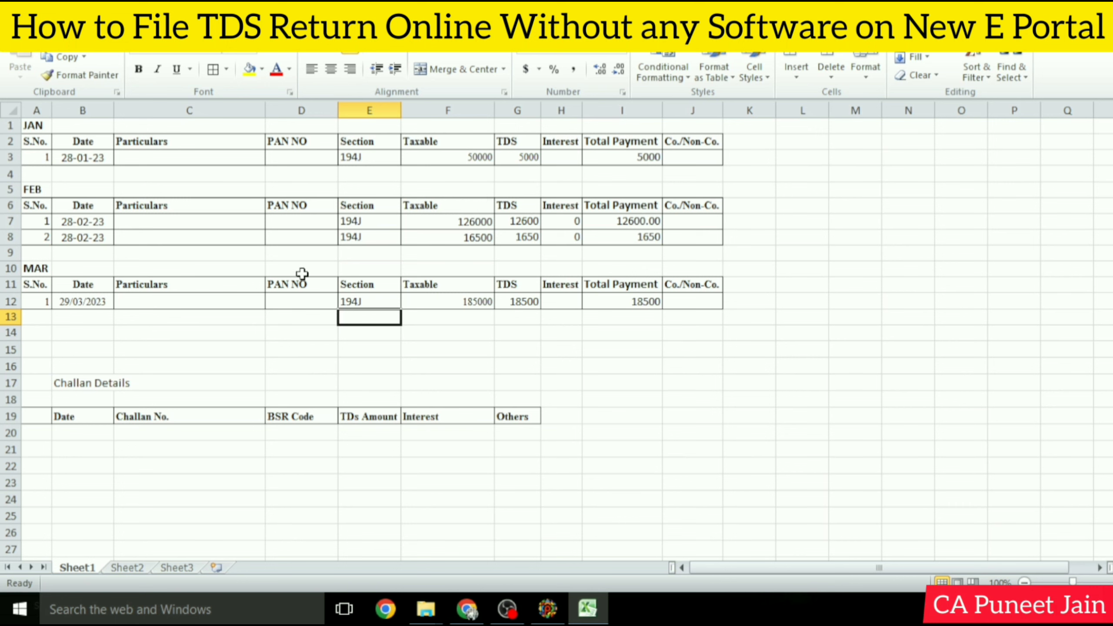
Switch from the spreadsheet to the return preparation utility and add 3 rows to the challan details
left_click(547, 609)
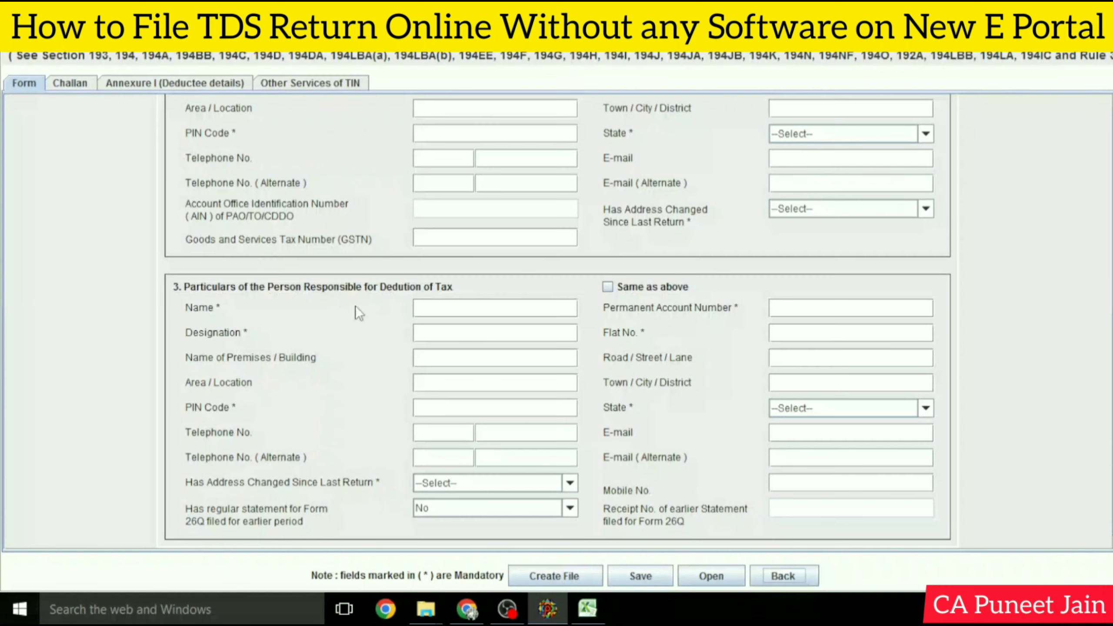
left_click(76, 83)
left_click(603, 576)
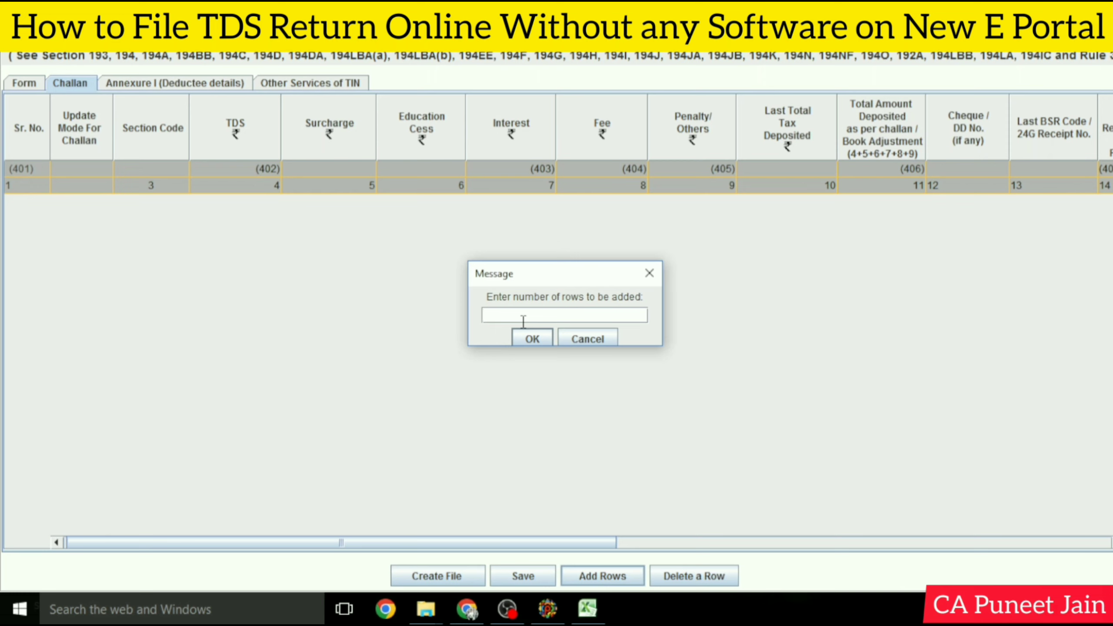
type("3")
left_click(531, 336)
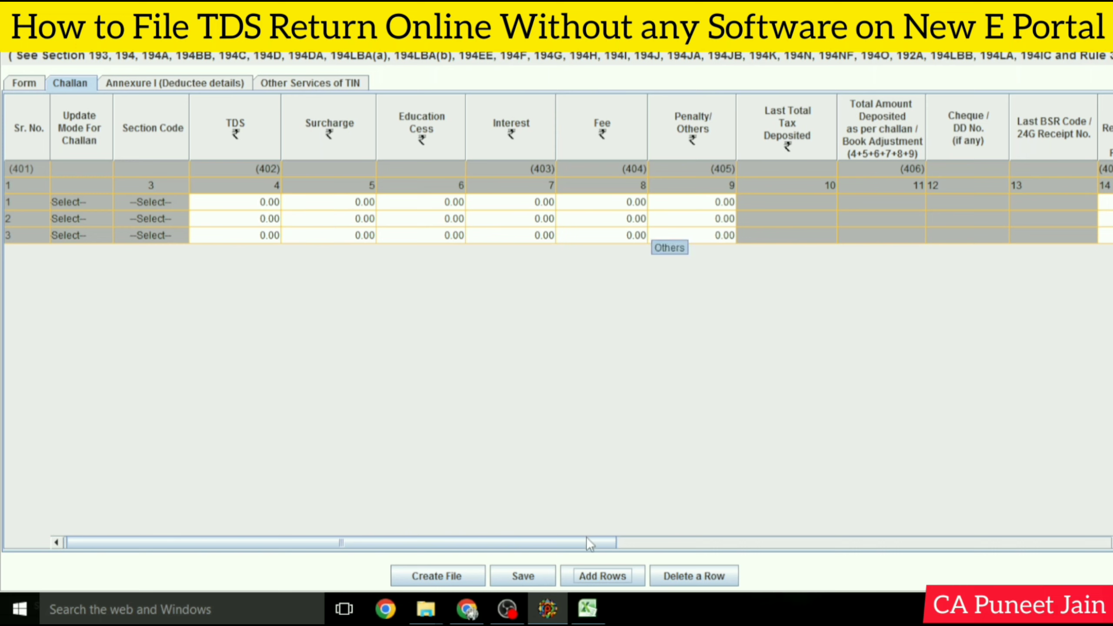
Examine the challan columns, from TDS, interest and fee through BSR code, deposit date and challan serial number to minor head
left_click_drag(587, 542, 915, 542)
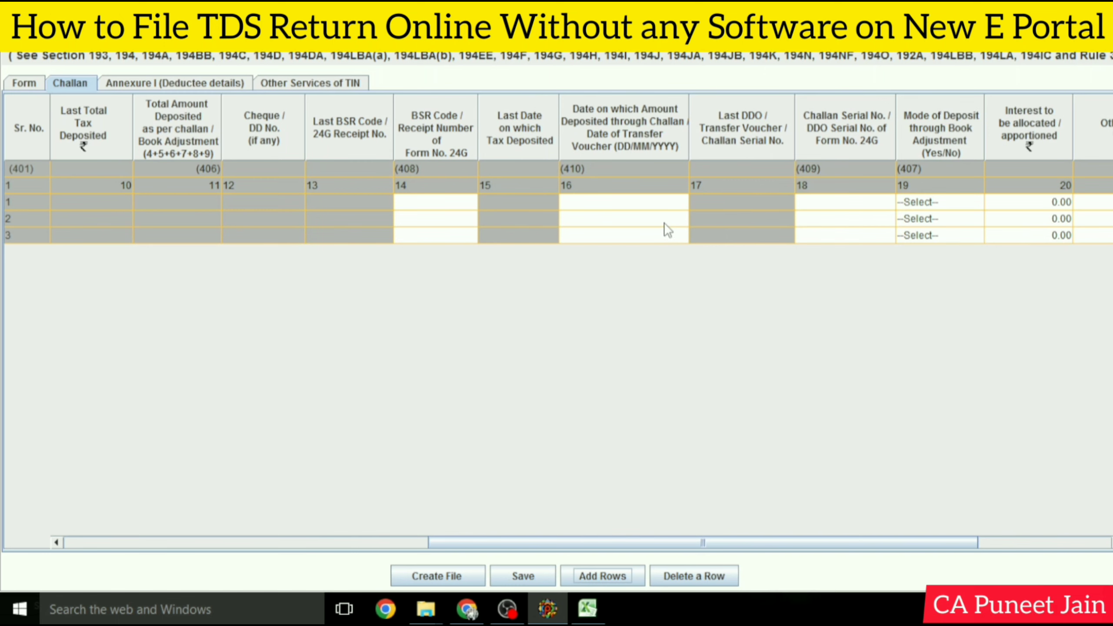
left_click_drag(834, 543, 855, 542)
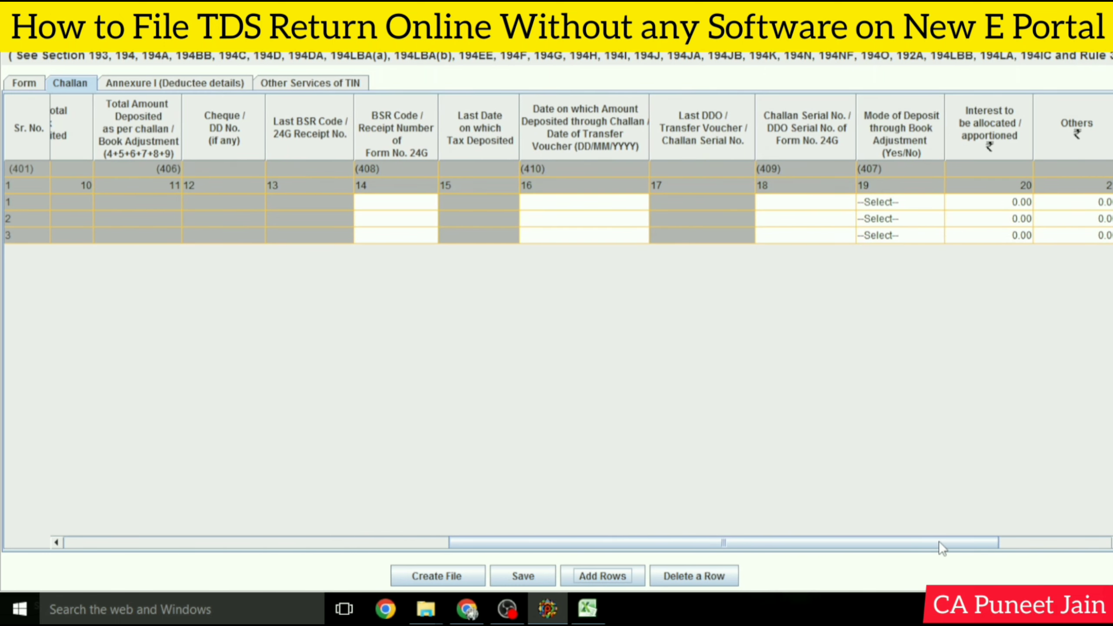
left_click_drag(939, 541, 1032, 541)
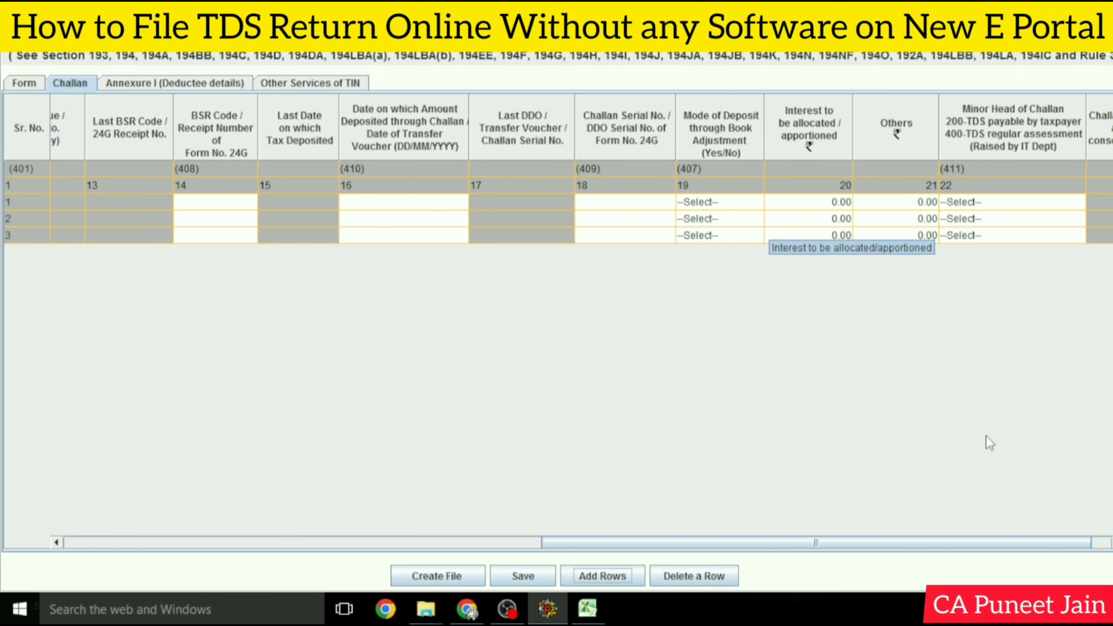
left_click_drag(990, 546, 1005, 543)
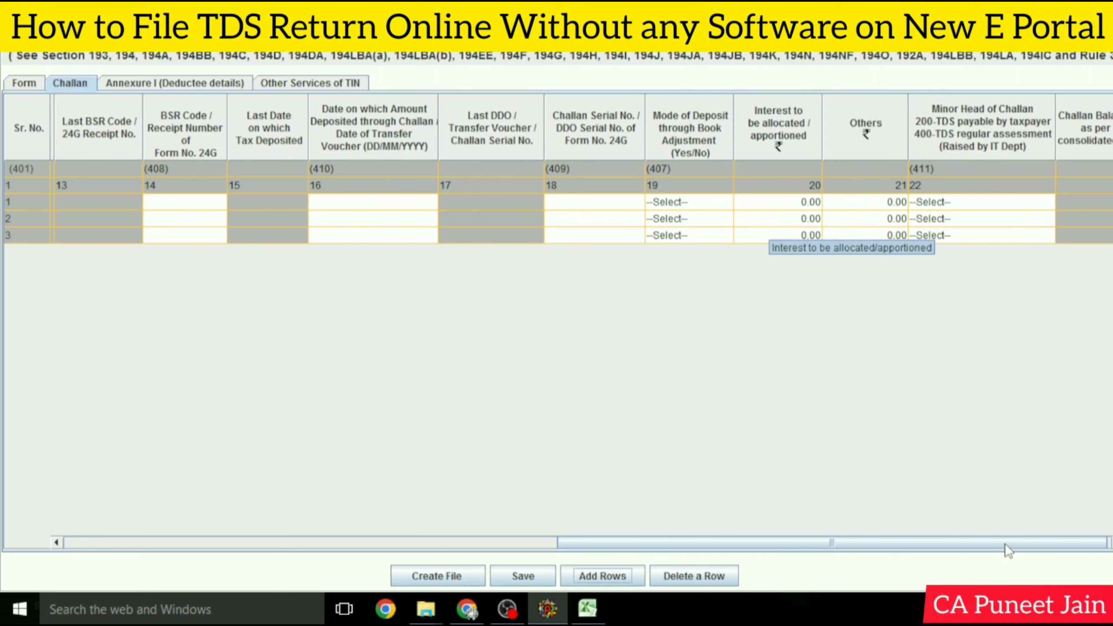
left_click(966, 203)
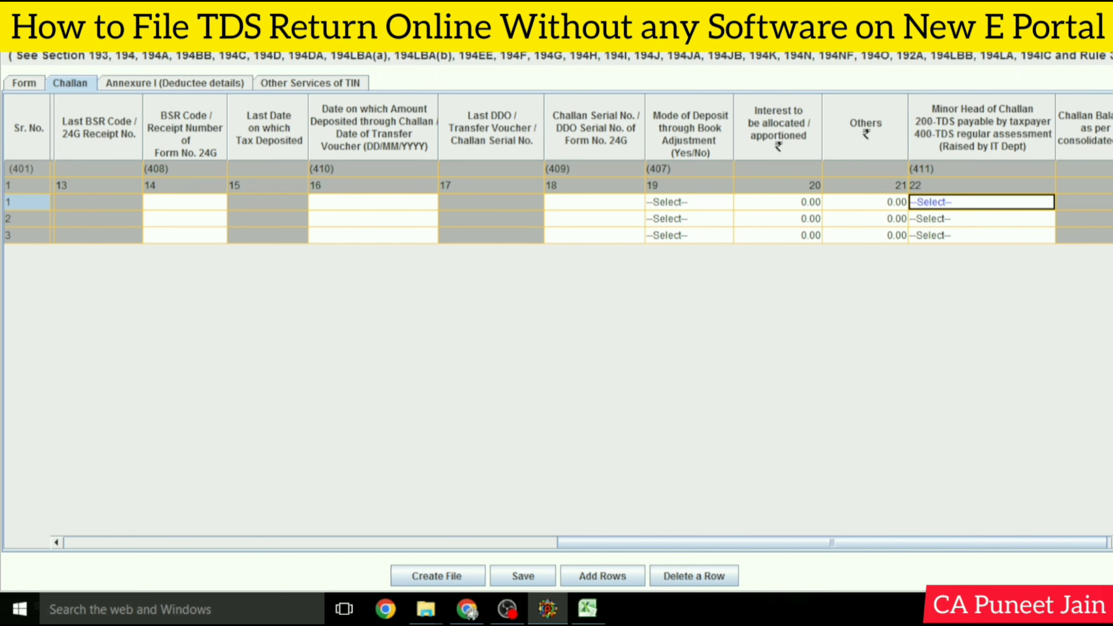
left_click_drag(828, 543, 421, 514)
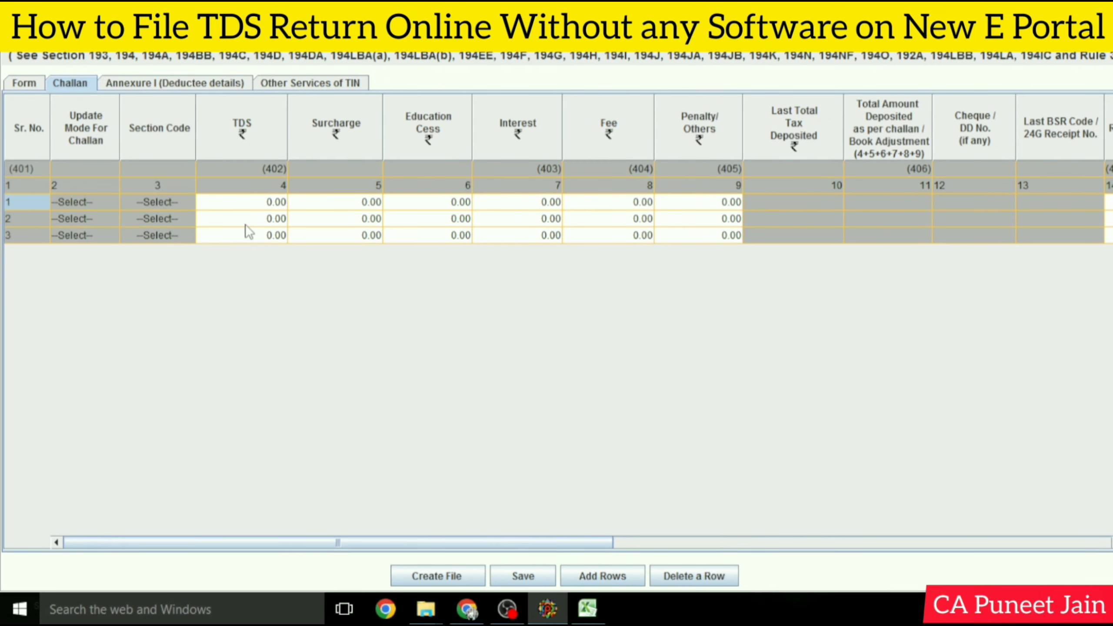
left_click(265, 204)
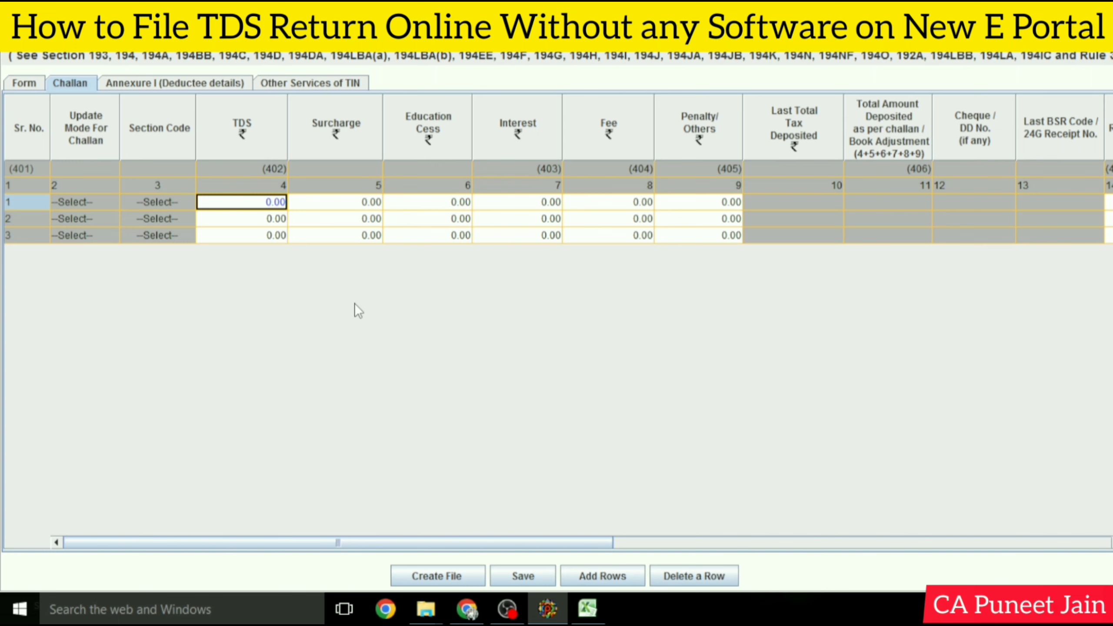
Insert deductee records in Annexure I: 3 for challan 1, 2 for challan 2 and 4 for challan 3
left_click(192, 83)
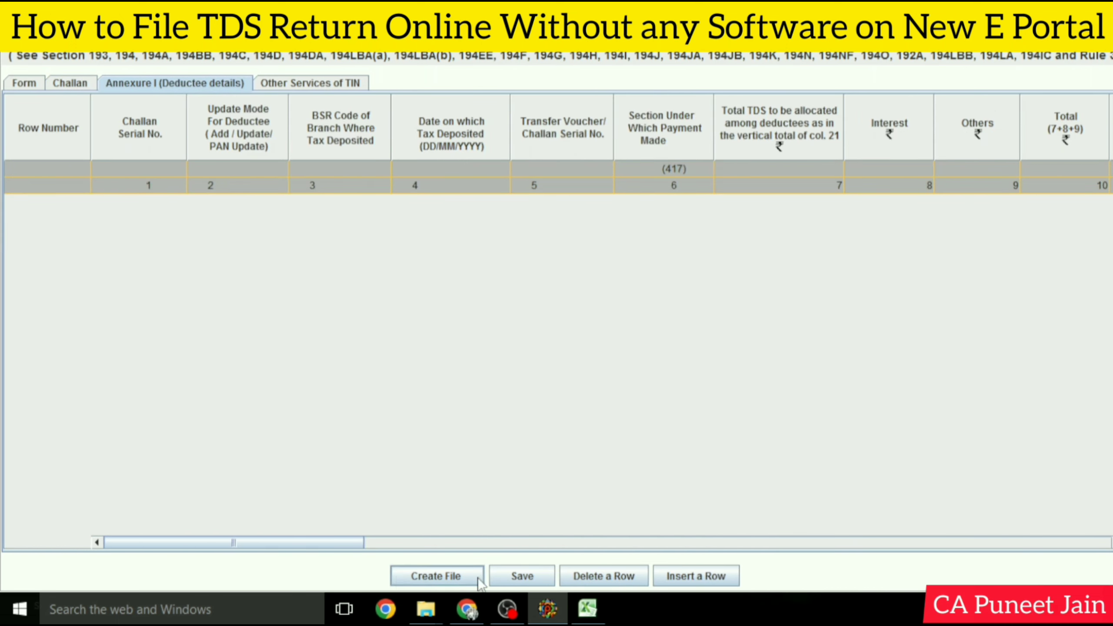
left_click(696, 577)
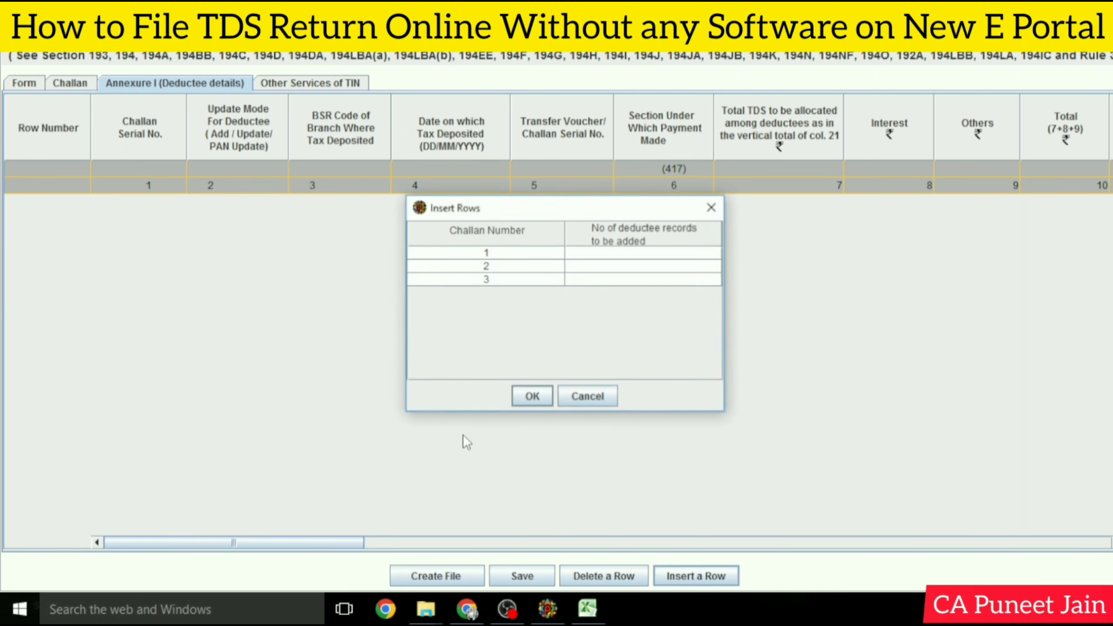
left_click(614, 256)
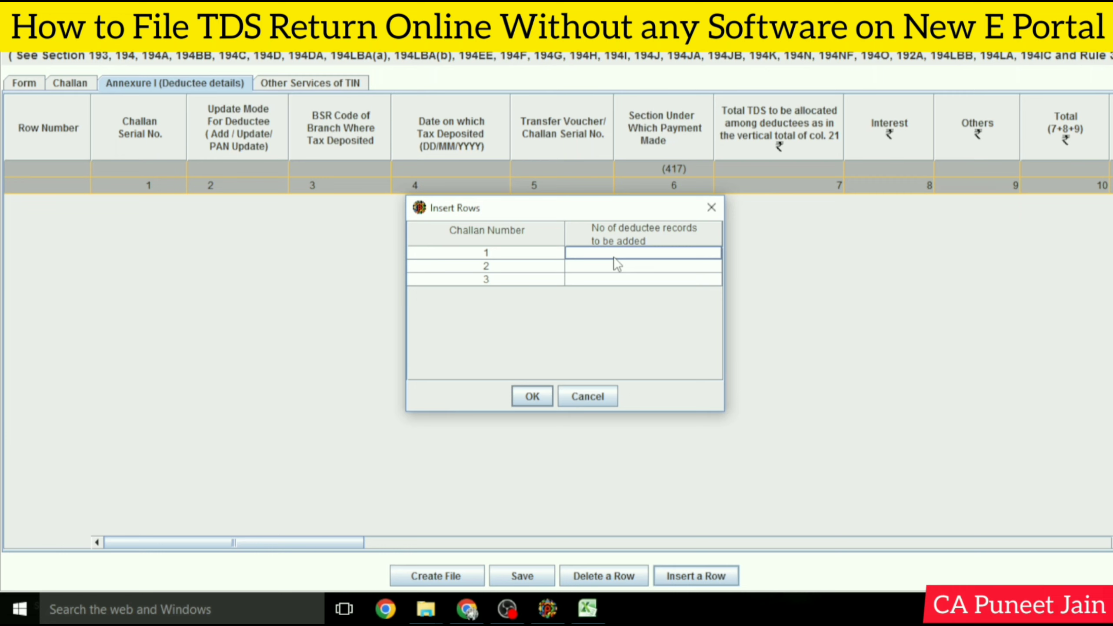
type("3")
left_click(614, 265)
type("2")
left_click(622, 280)
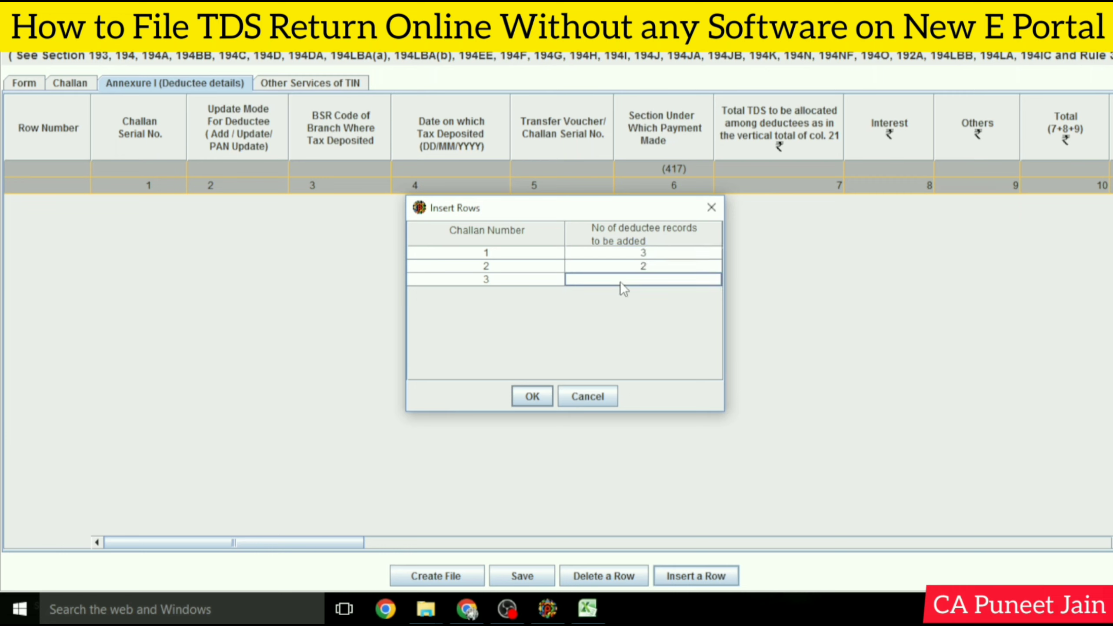
type("4")
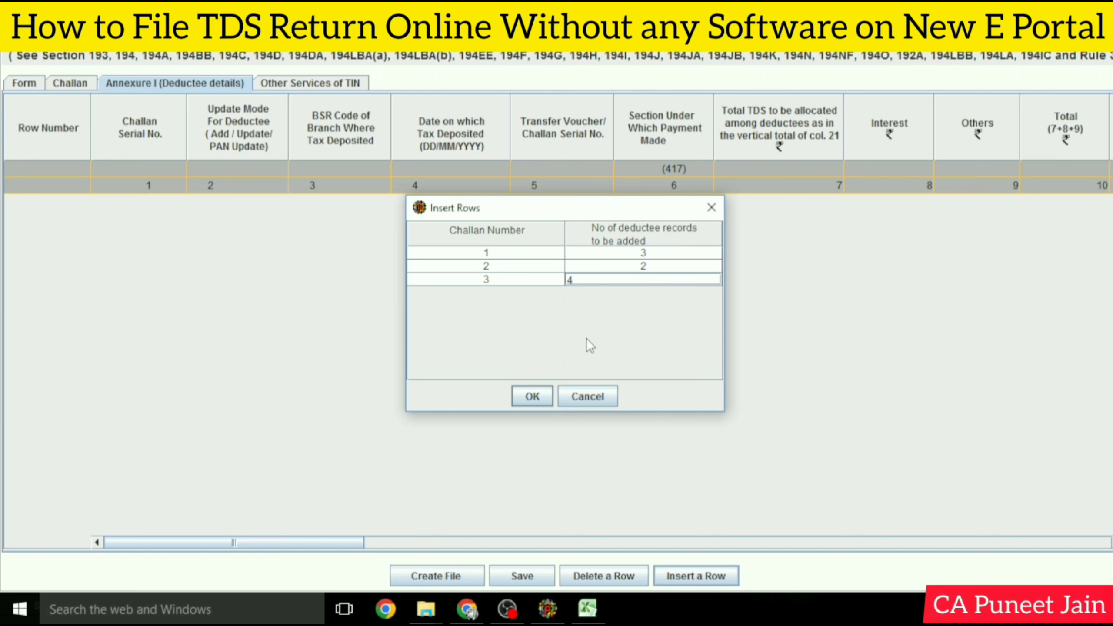
left_click(531, 397)
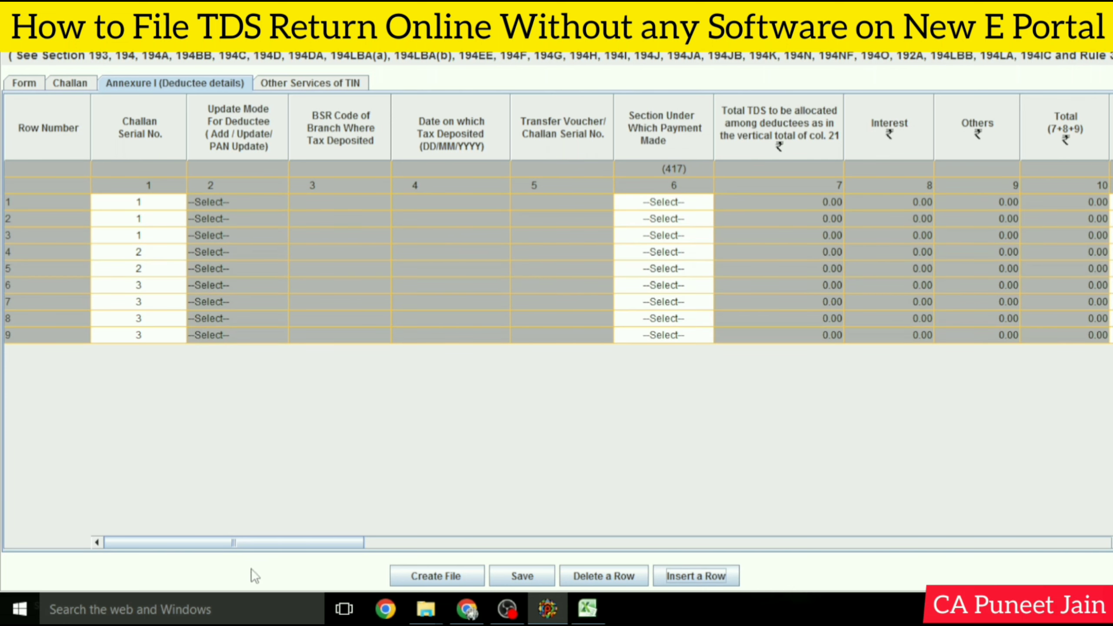
Set the section under which payment was made to 4JA for the first deductee row
left_click_drag(360, 544, 424, 543)
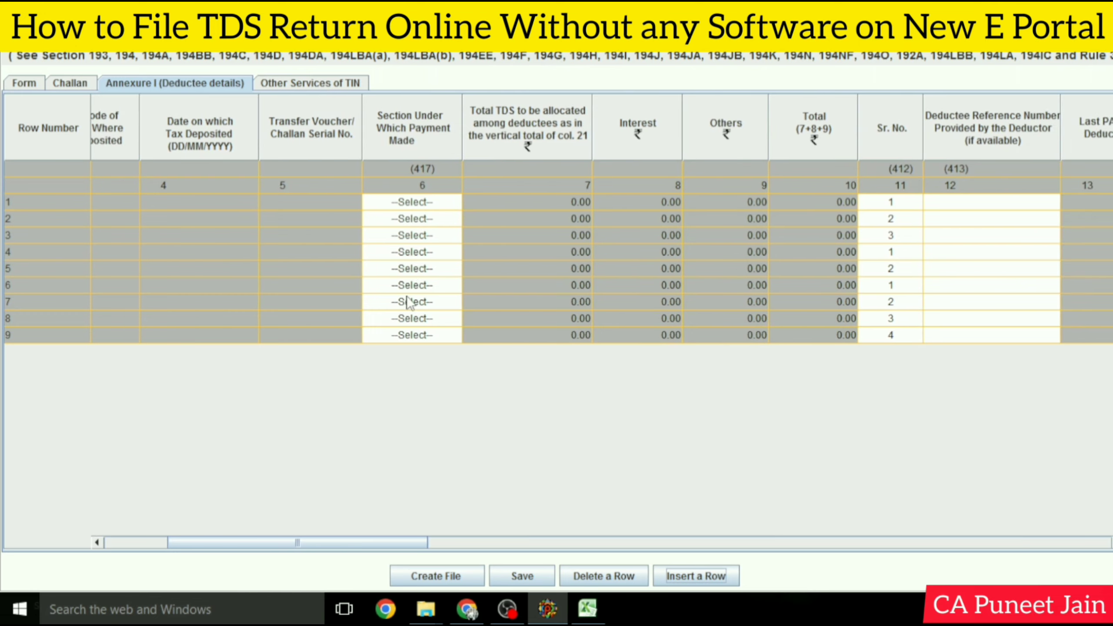
left_click(432, 201)
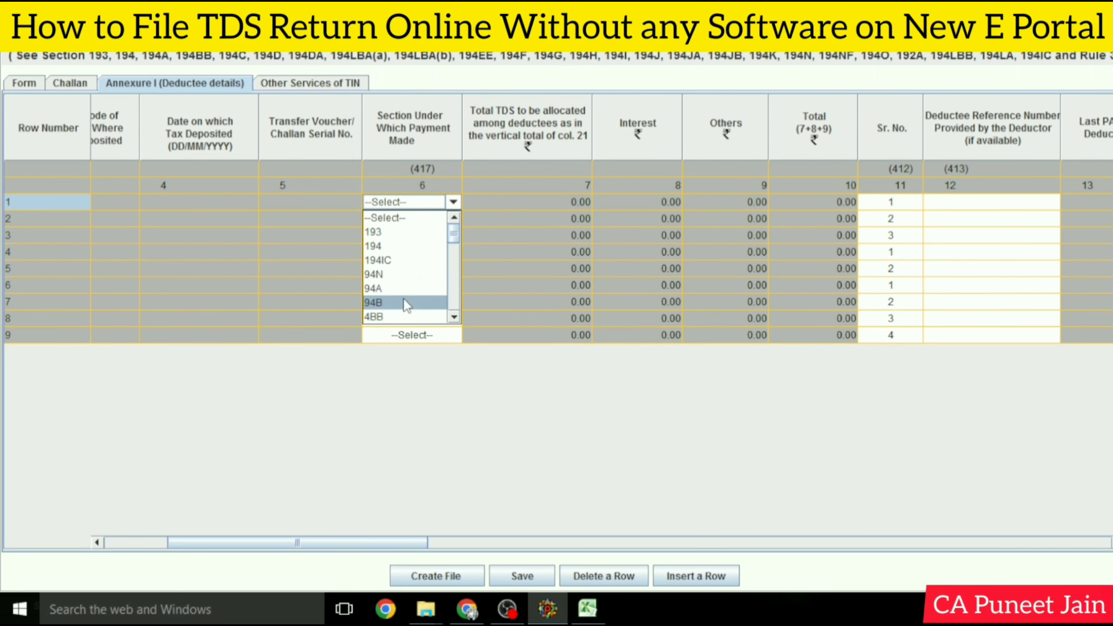
scroll(404, 298, "down", 4)
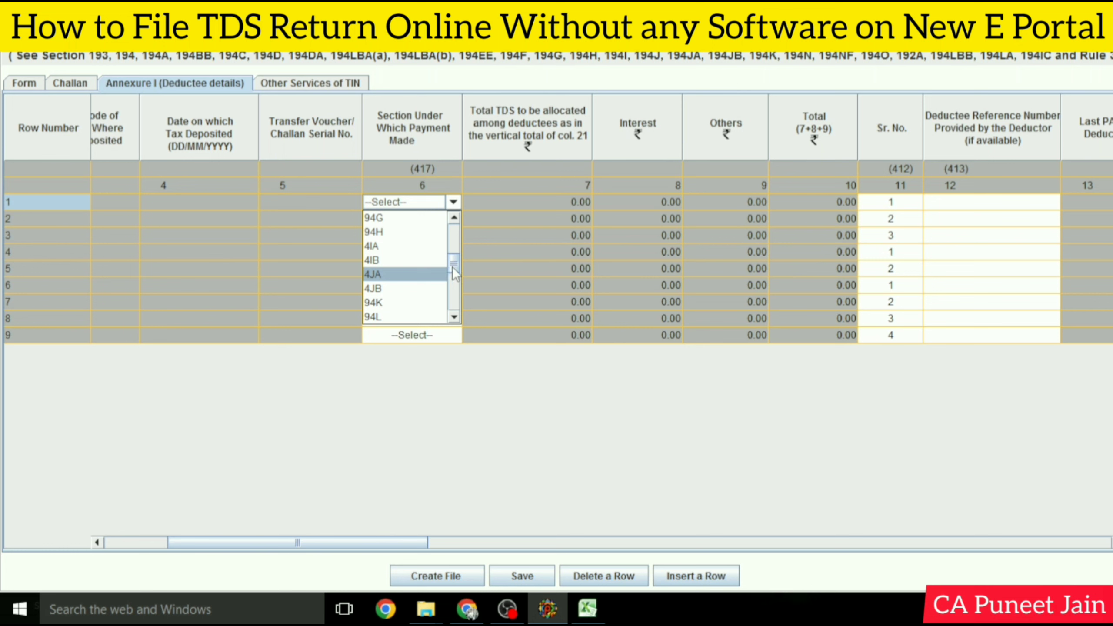
left_click(405, 274)
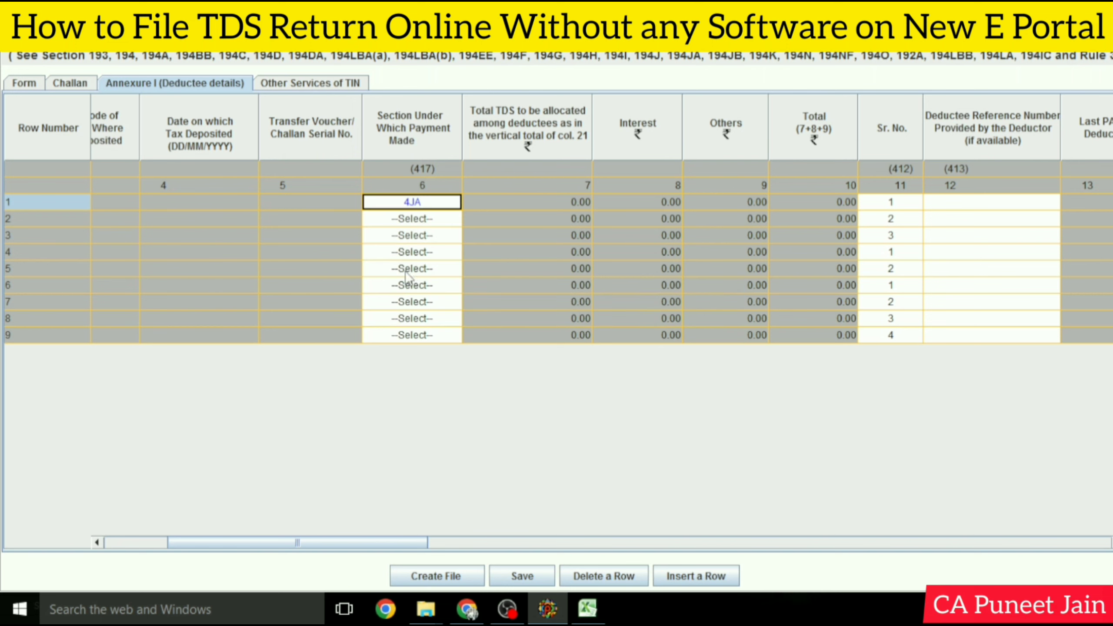
Examine the remaining deductee columns, including PAN, name, payment date, amounts, tax deposited, deduction date, remarks, deductee code and rate
left_click(450, 544)
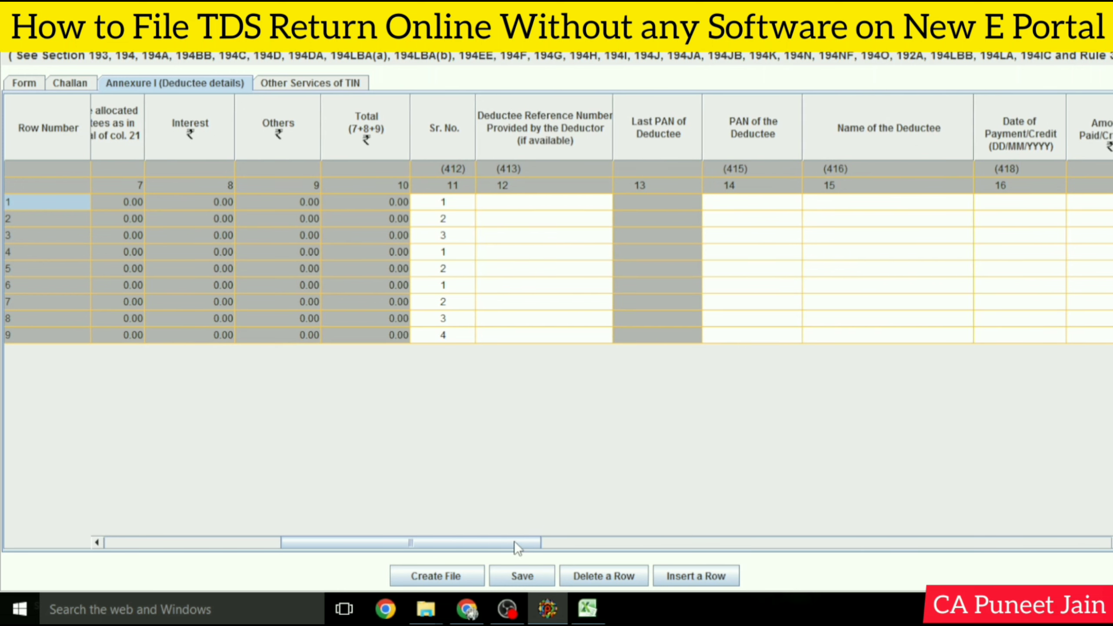
left_click_drag(514, 542, 593, 542)
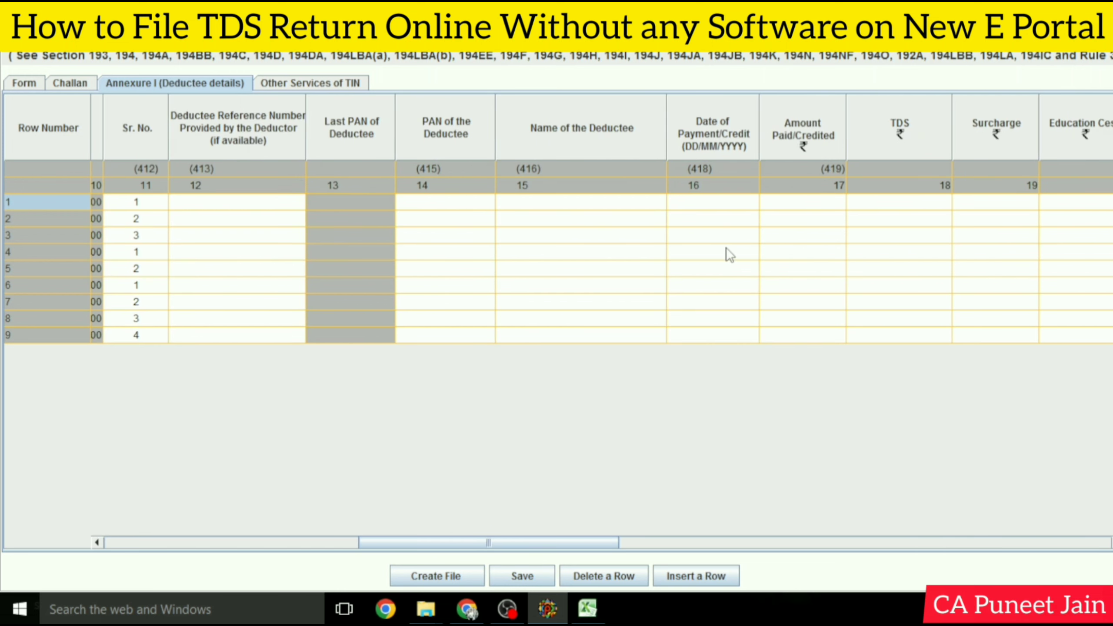
left_click_drag(597, 542, 638, 542)
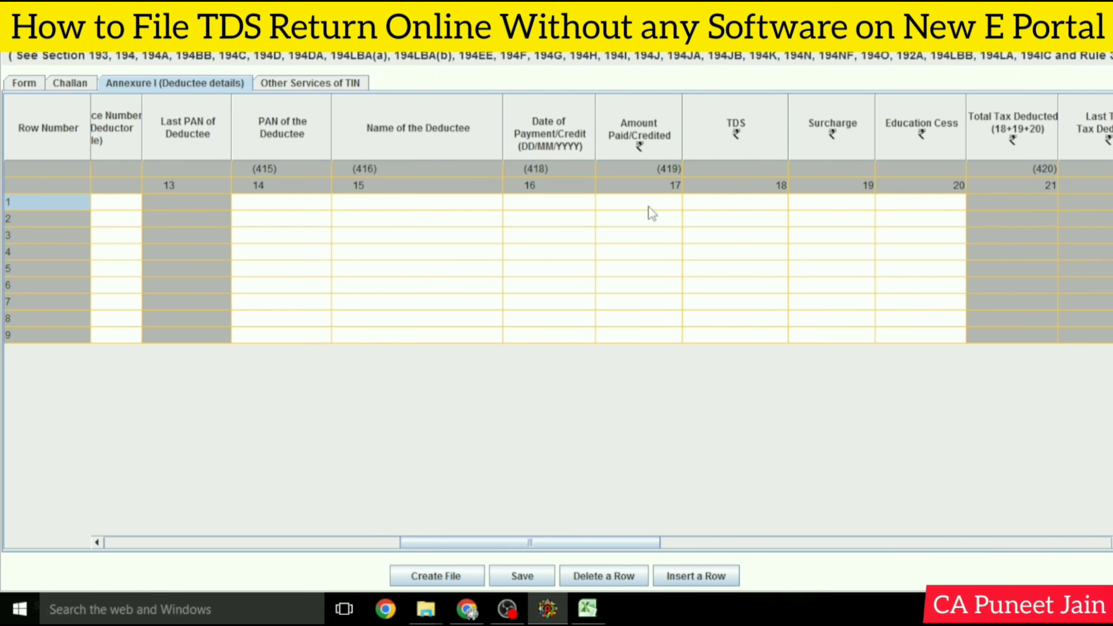
left_click_drag(626, 546, 673, 546)
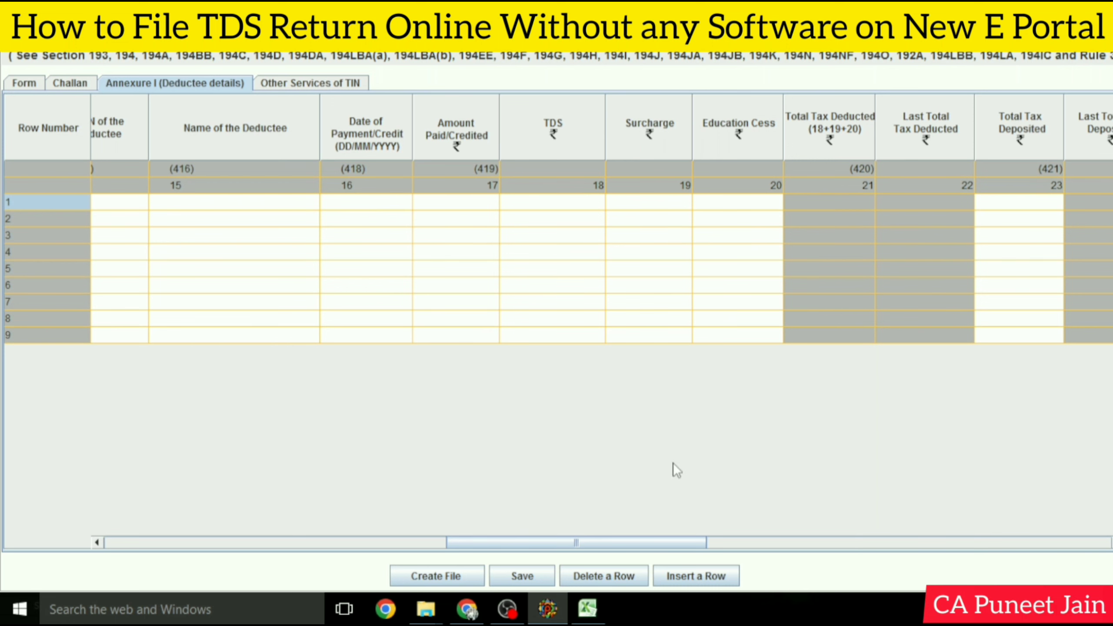
left_click_drag(656, 545, 750, 545)
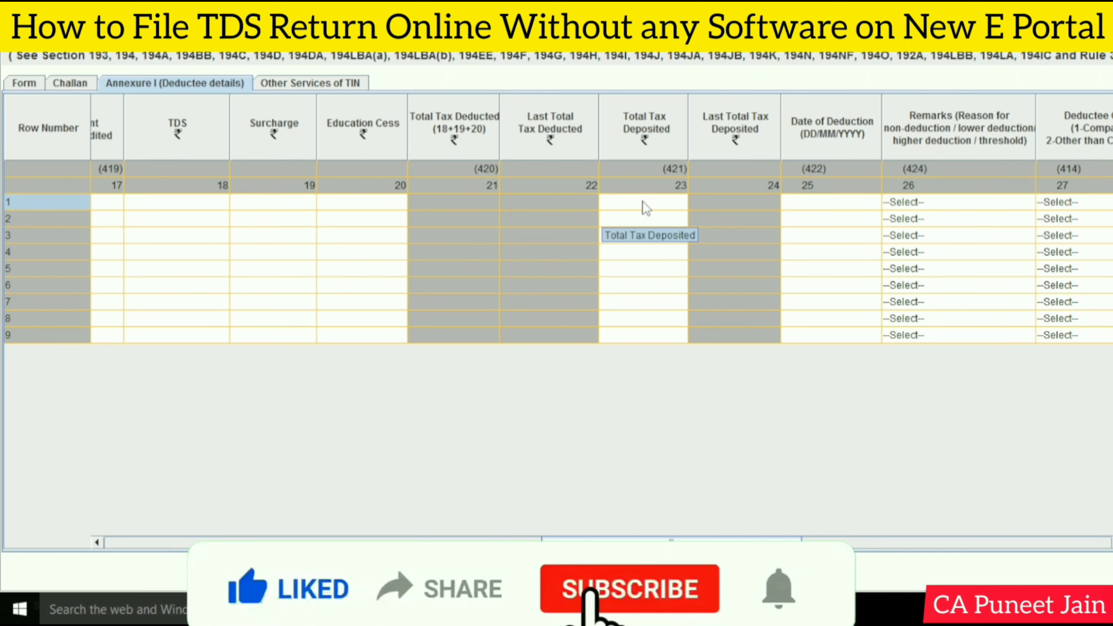
left_click_drag(780, 543, 806, 543)
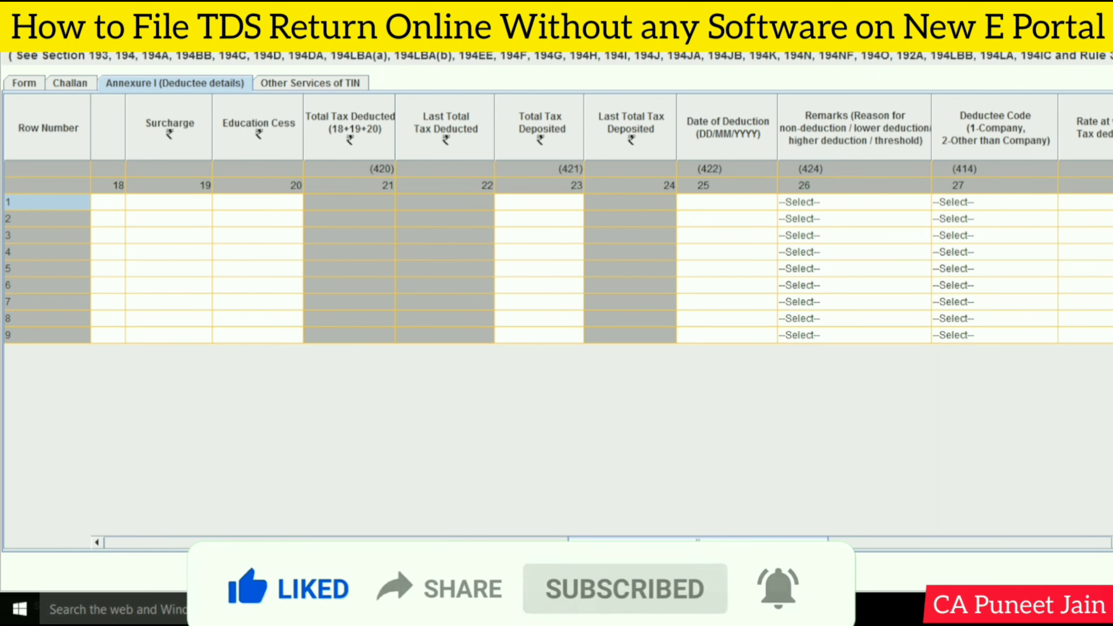
left_click_drag(779, 543, 858, 526)
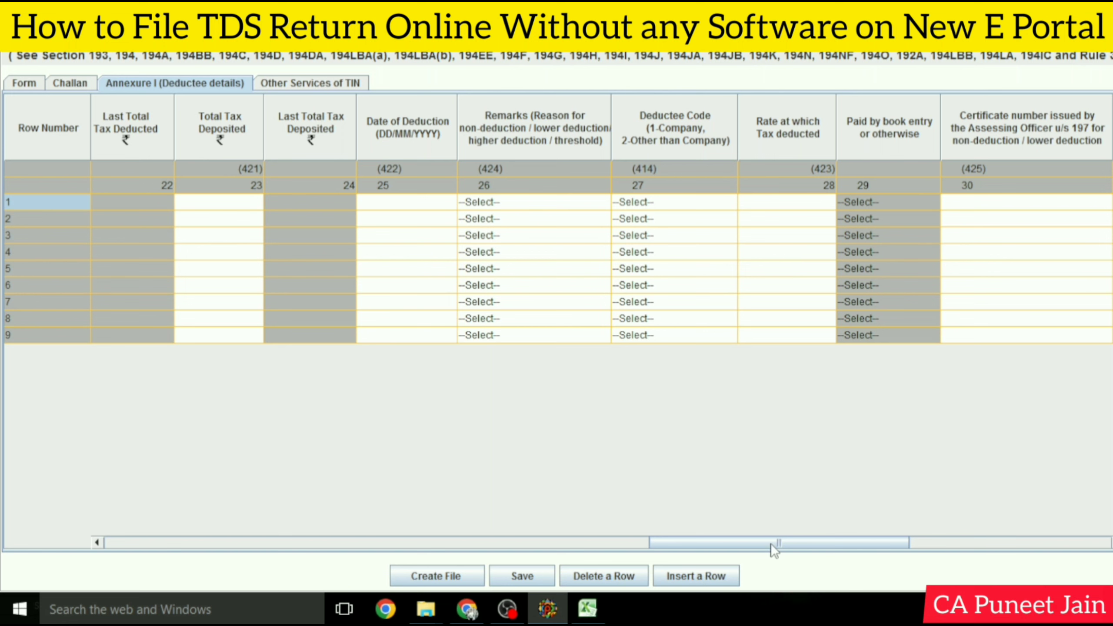
left_click_drag(773, 541, 70, 423)
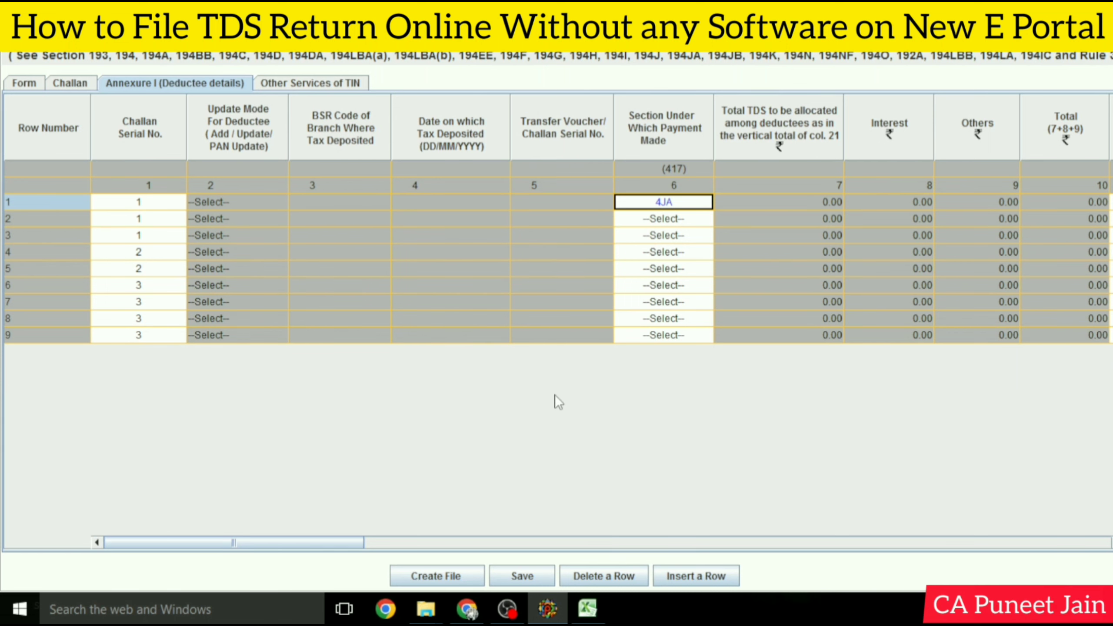
left_click(507, 609)
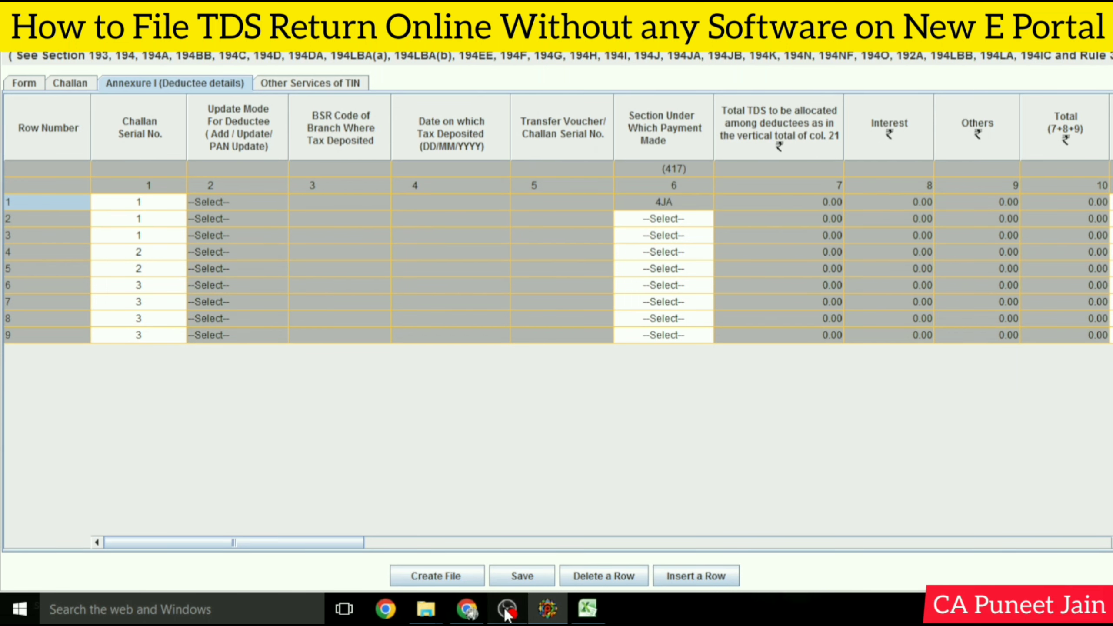
left_click(113, 567)
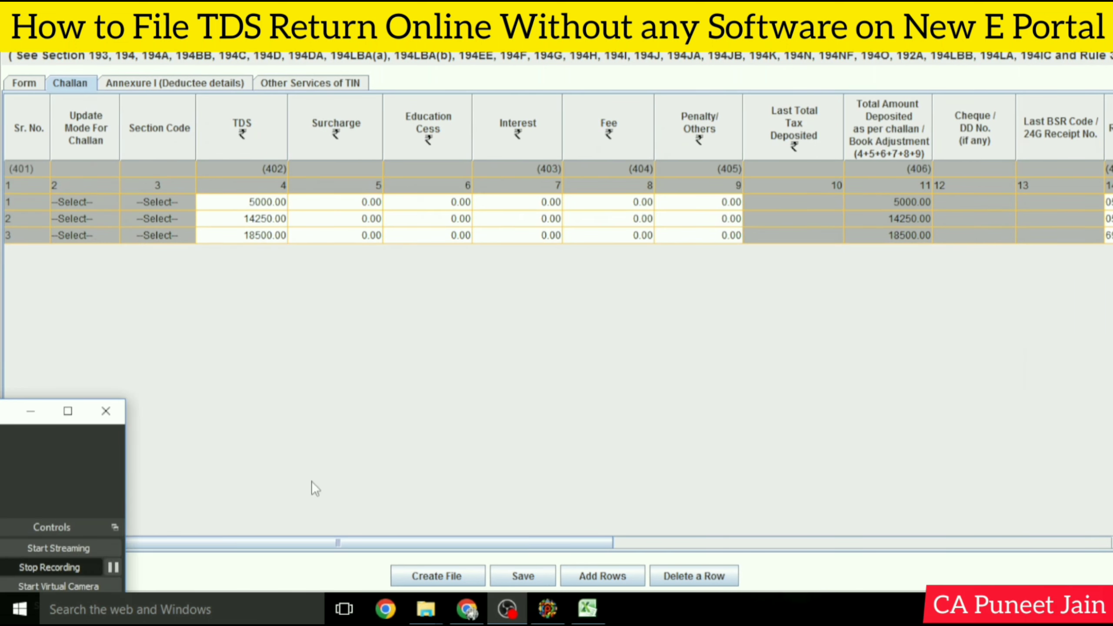
left_click(362, 418)
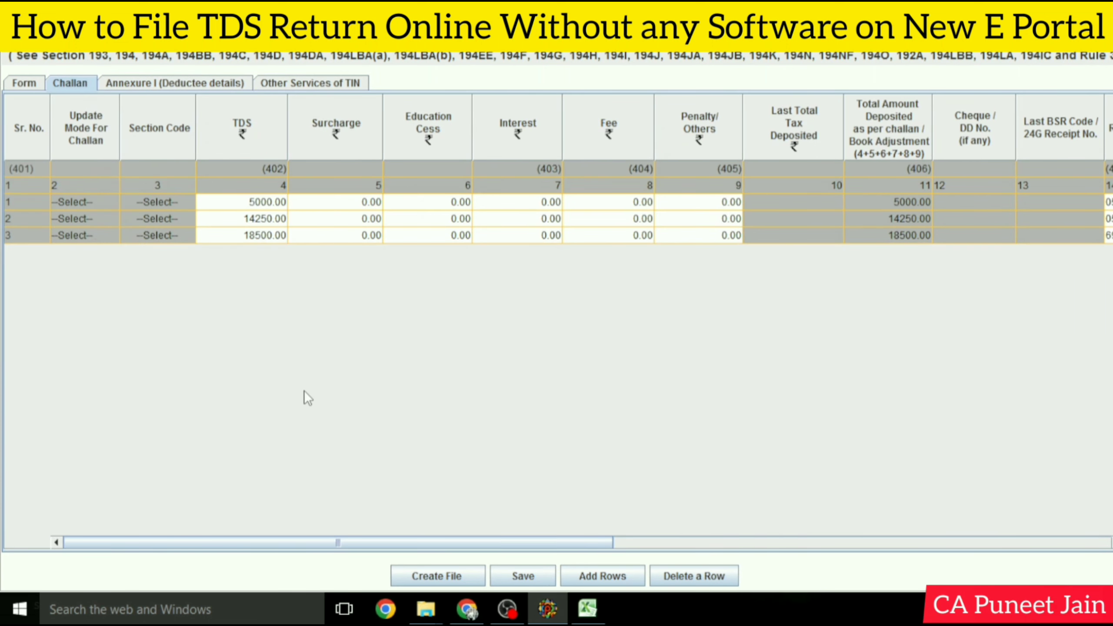
Review the filled-in challan entries and the corresponding deductee details in Annexure I
left_click_drag(347, 545, 851, 549)
left_click_drag(1038, 548, 256, 506)
left_click(225, 87)
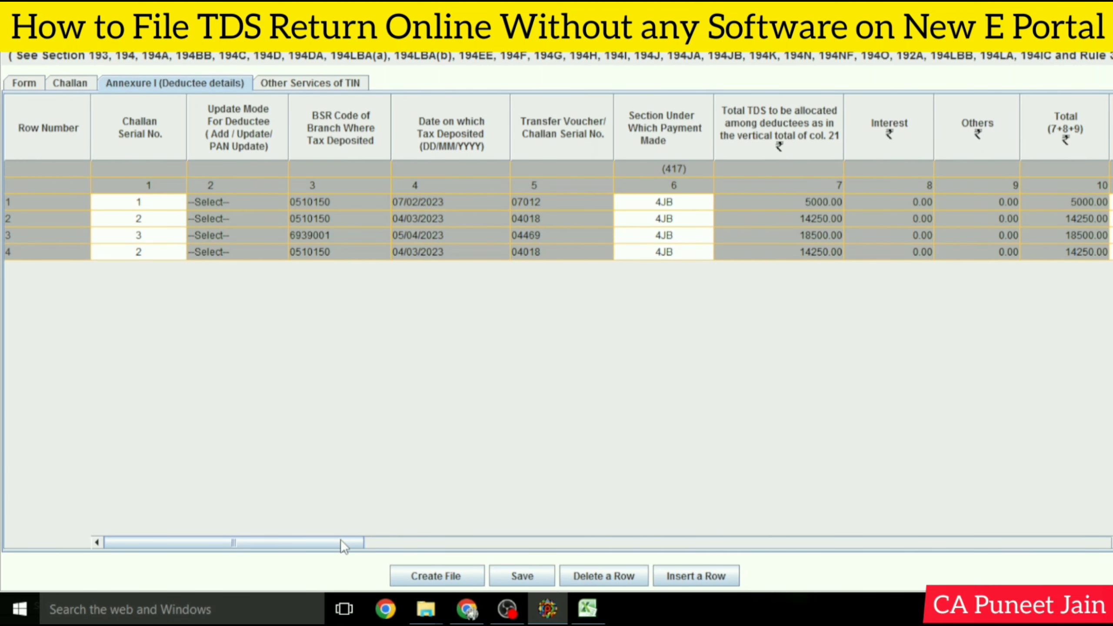
left_click_drag(341, 541, 420, 540)
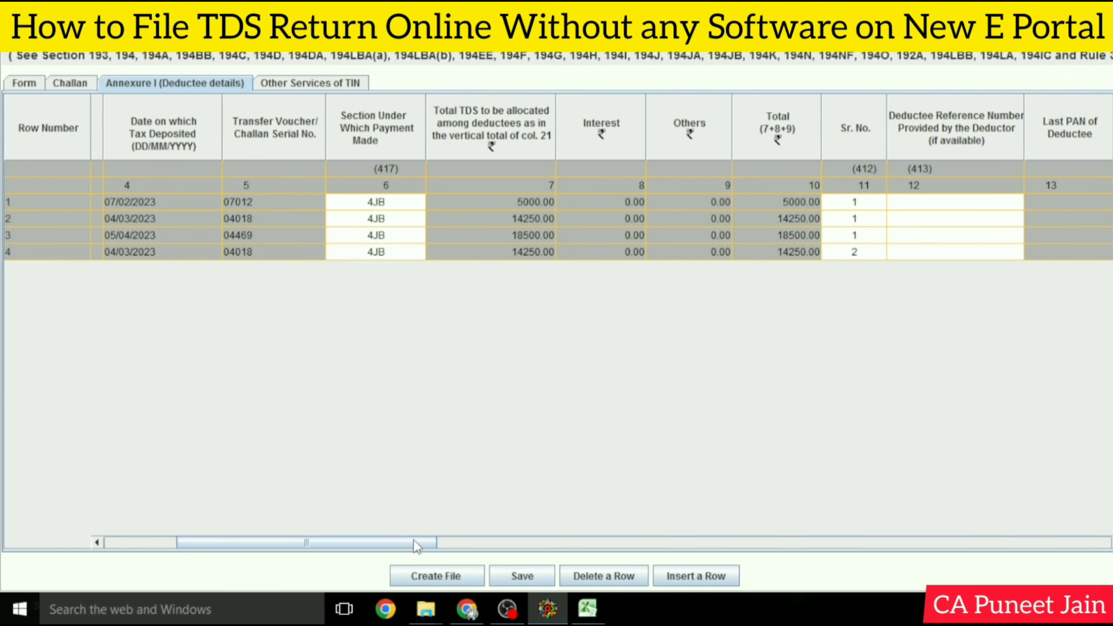
right_click(507, 609)
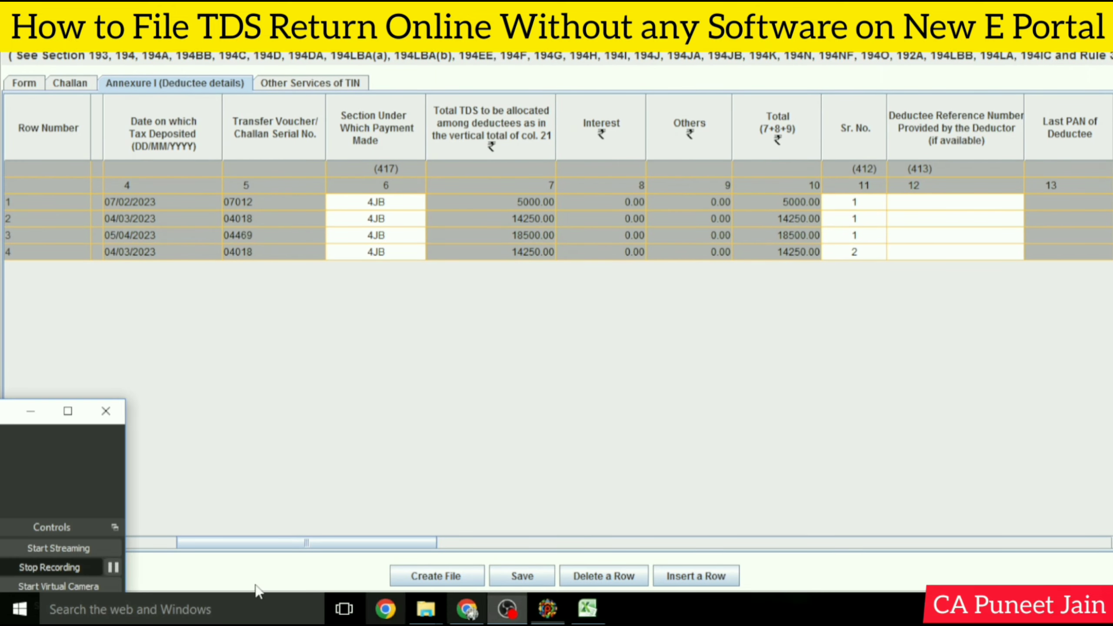
left_click(112, 564)
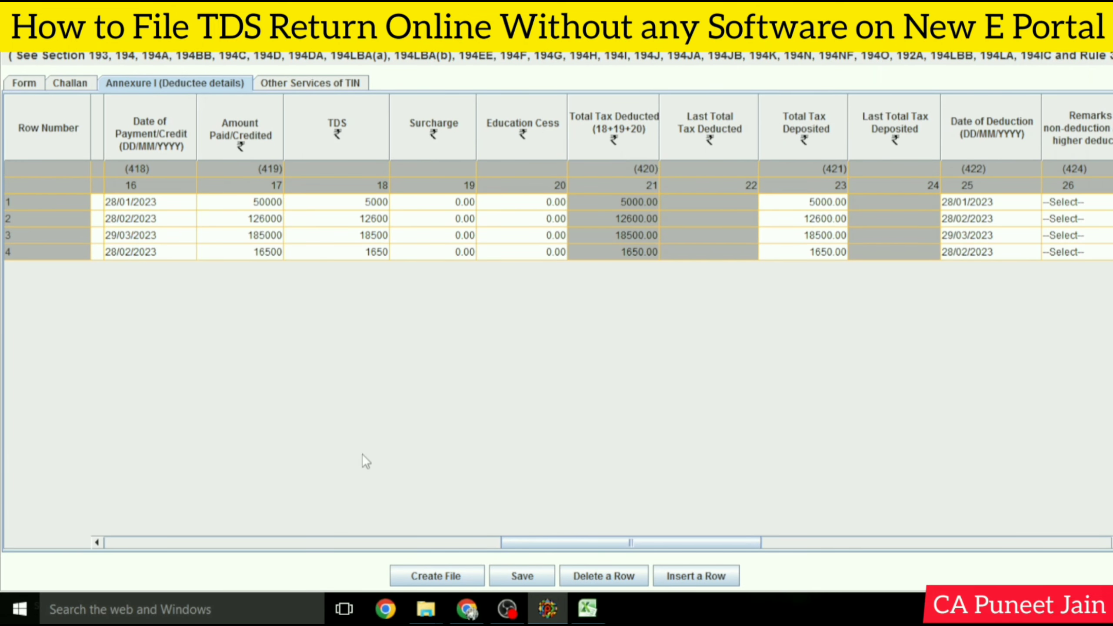
Switch to Chrome and open the login page of the Income Tax e-Filing portal
left_click_drag(543, 539, 699, 542)
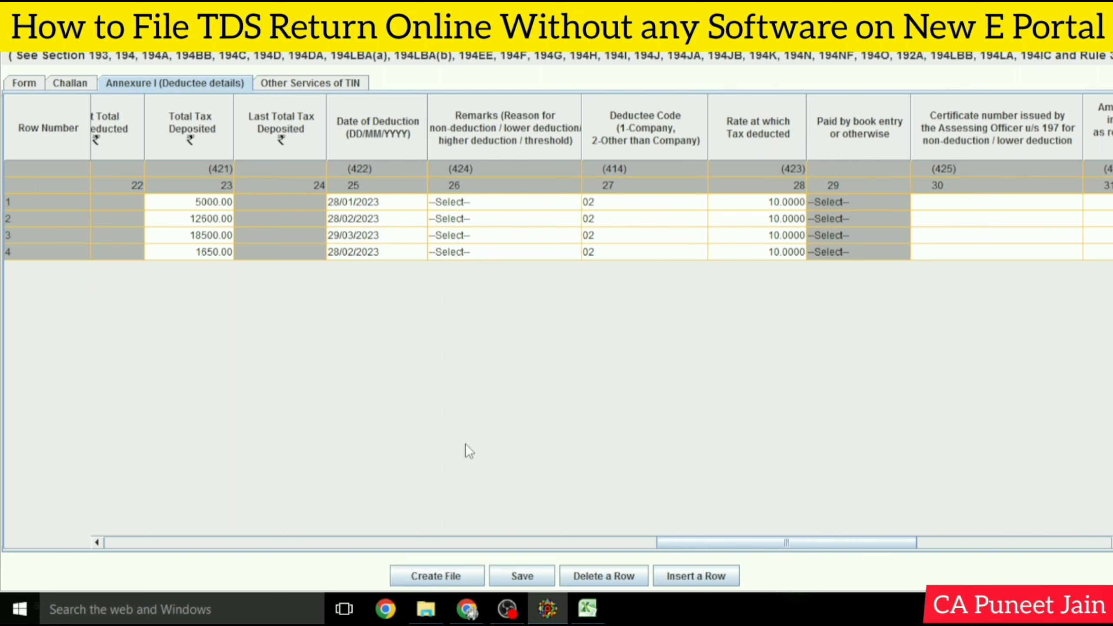
left_click(467, 609)
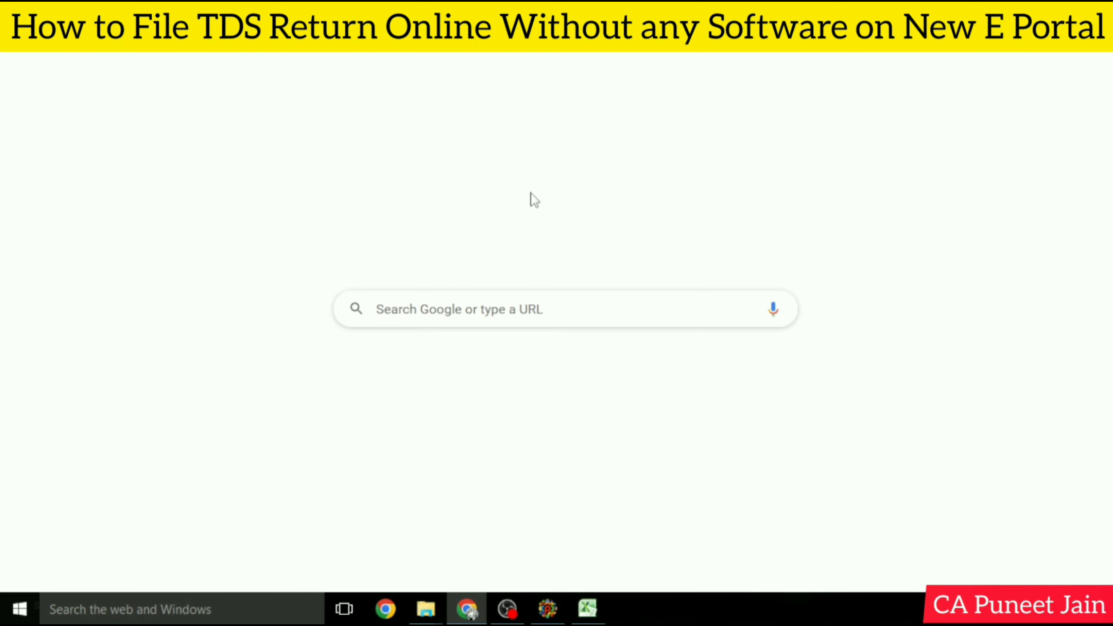
left_click(481, 312)
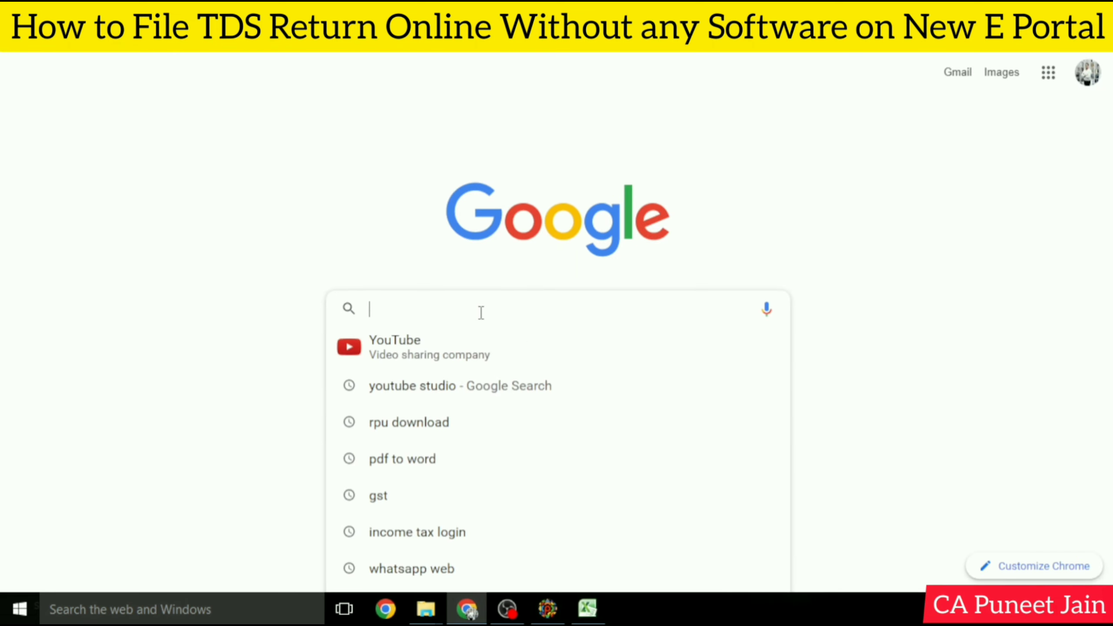
left_click(293, 315)
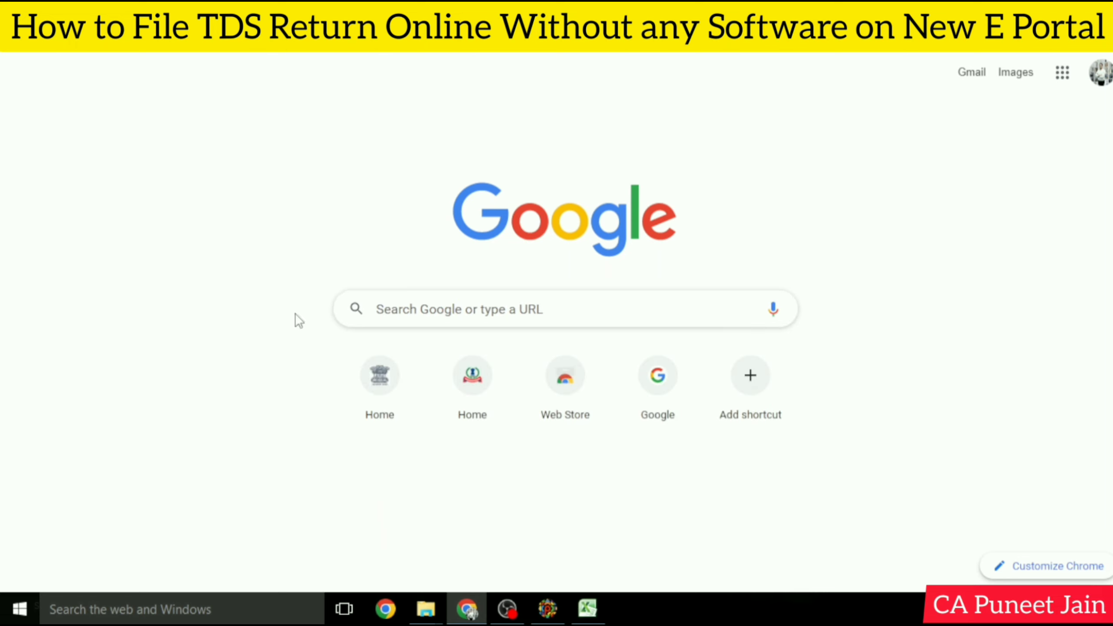
left_click(469, 382)
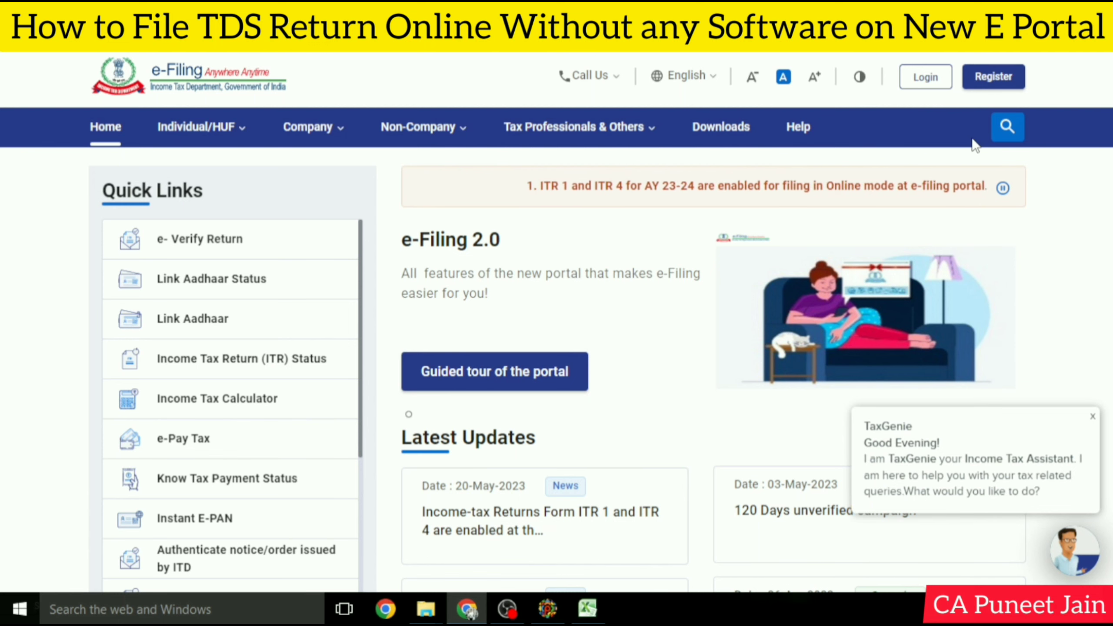
left_click(930, 84)
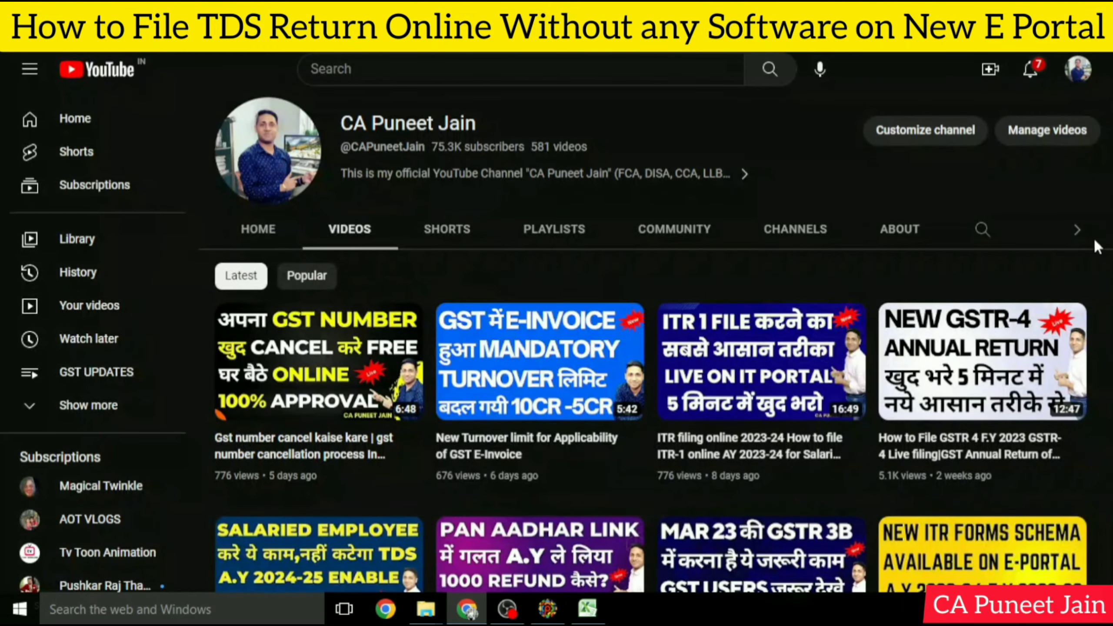
scroll(1093, 236, "down", 5)
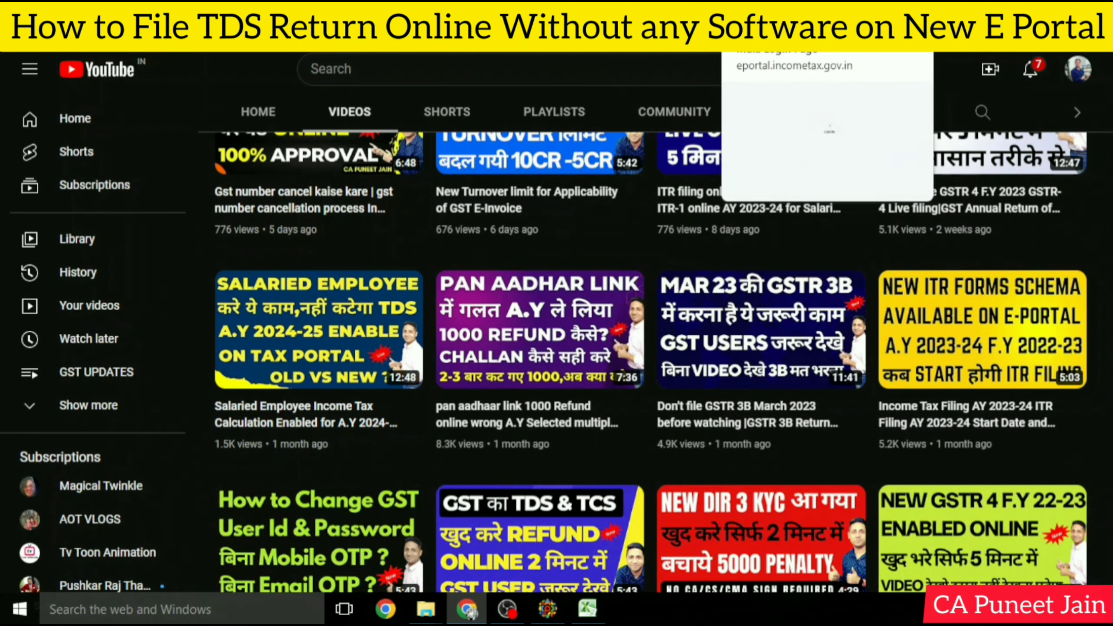
left_click(772, 27)
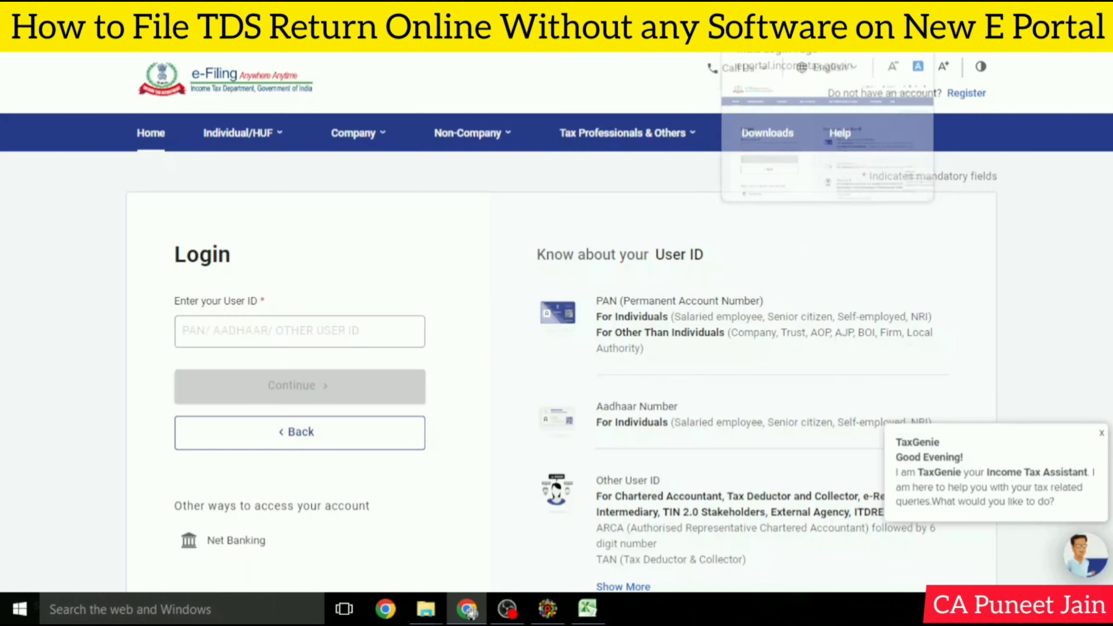
left_click(340, 328)
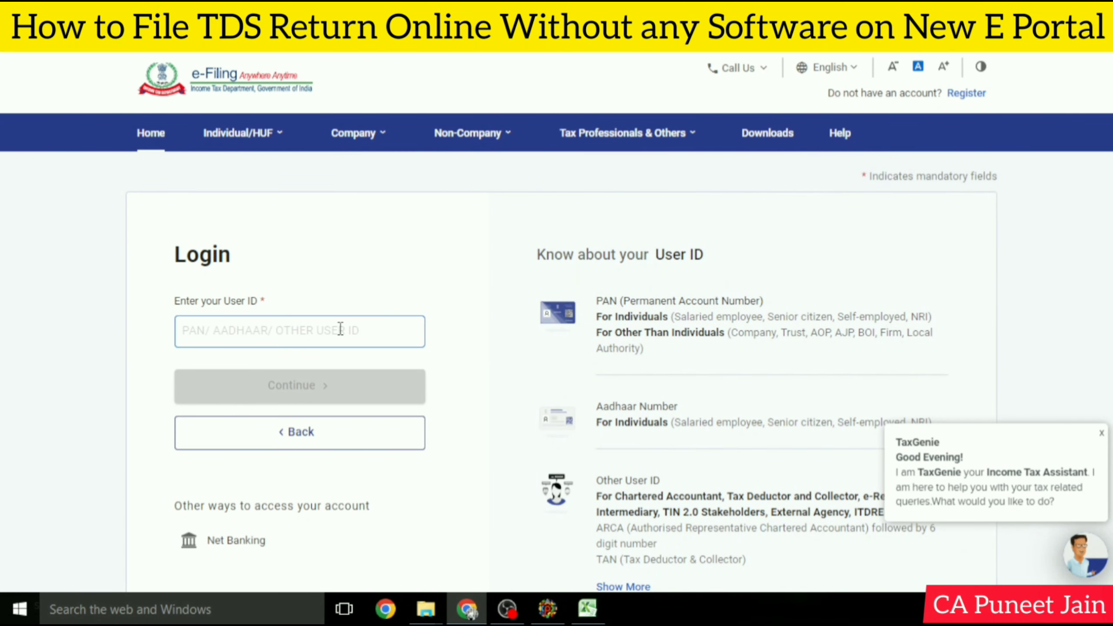
left_click(517, 608)
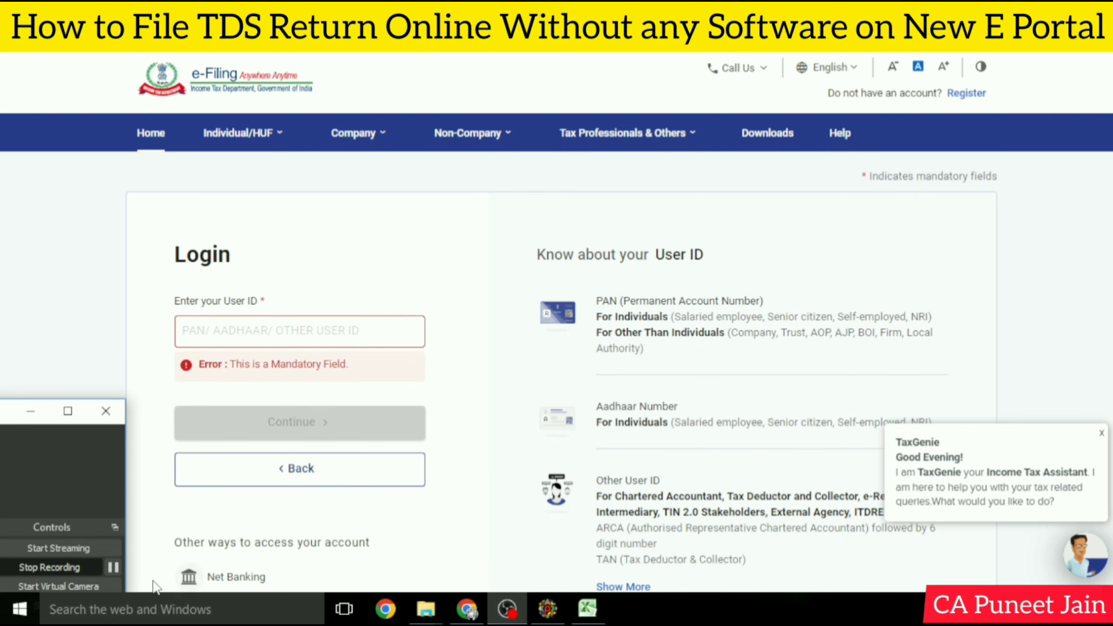
left_click(113, 567)
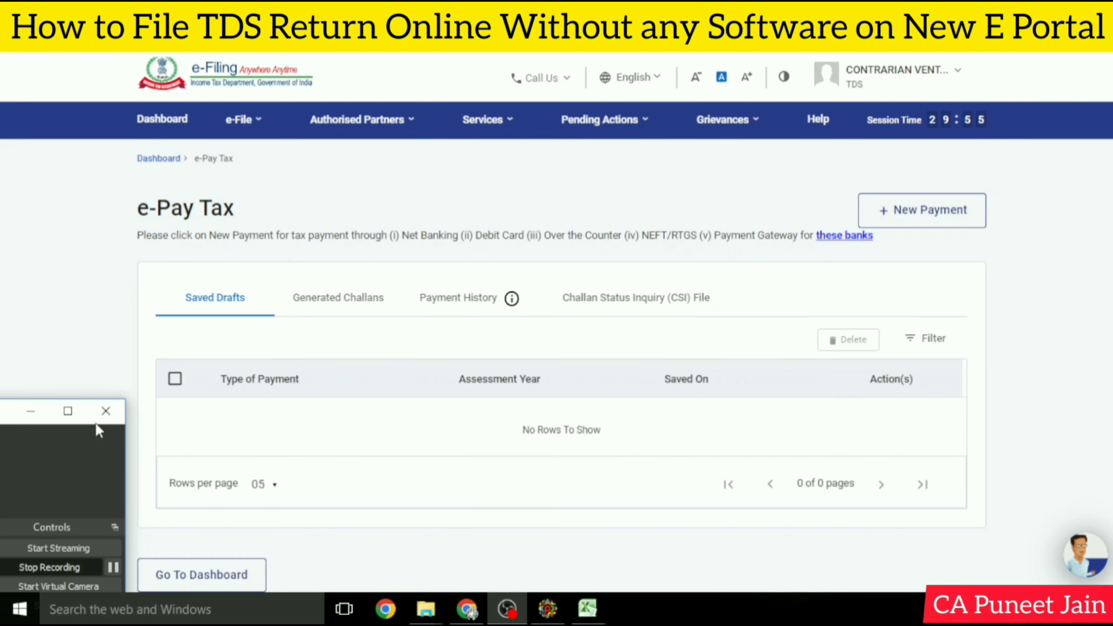
left_click(55, 324)
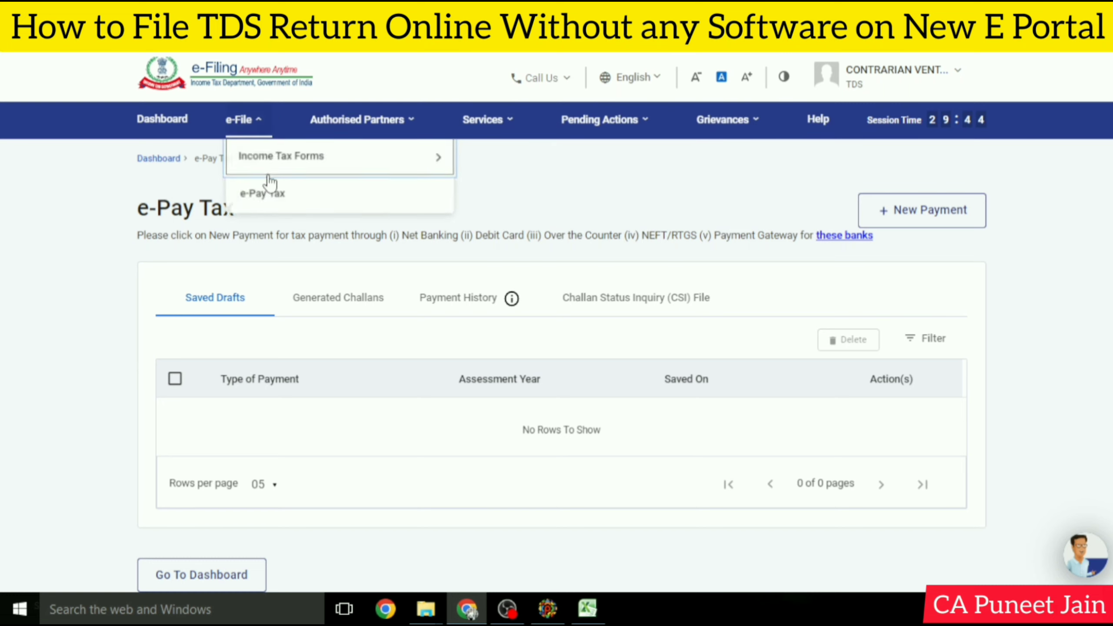
Open e-Pay Tax and display its Challan Status Inquiry (CSI) File section
left_click(270, 200)
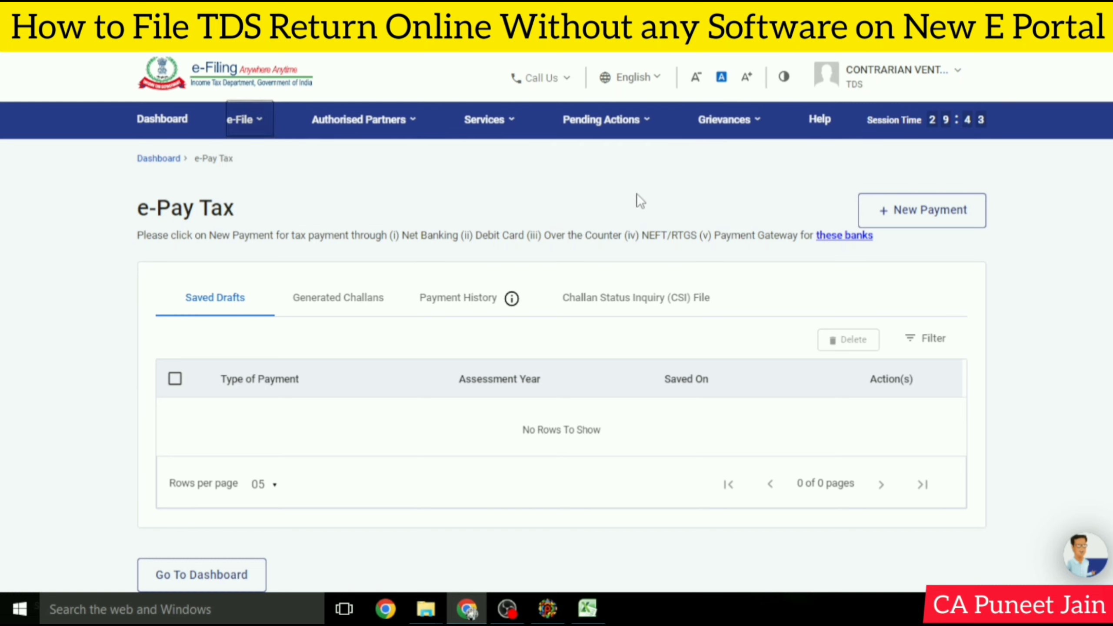
left_click(478, 307)
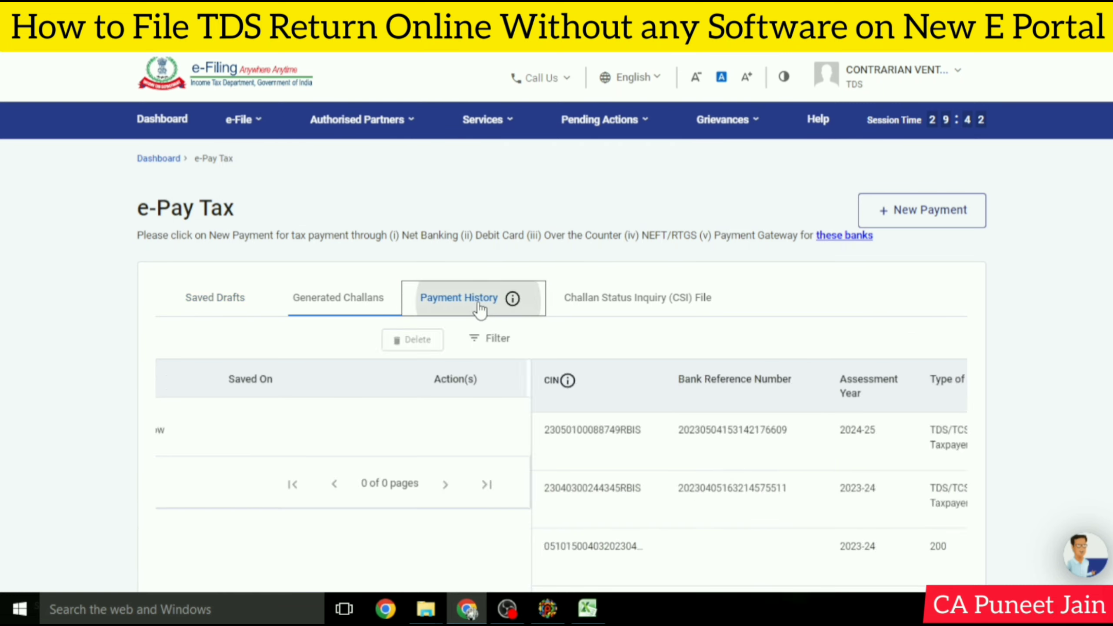
left_click(656, 300)
scroll(900, 265, "down", 2)
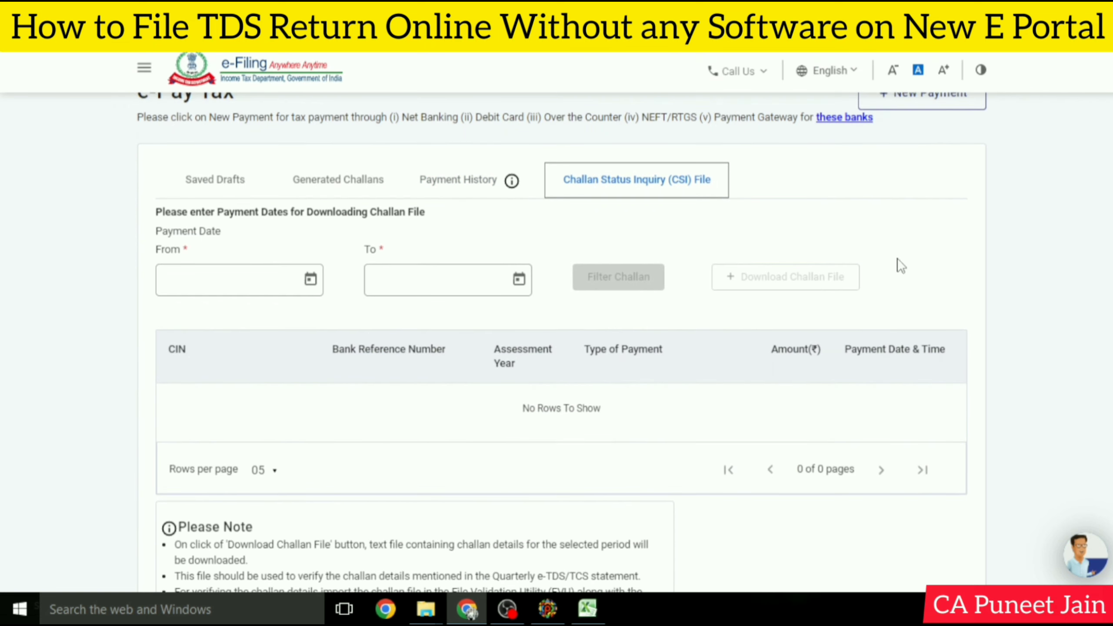
Set the payment date range for the challan file from 01-Jan-2023 to 30-Apr-2023
left_click(310, 279)
left_click(328, 329)
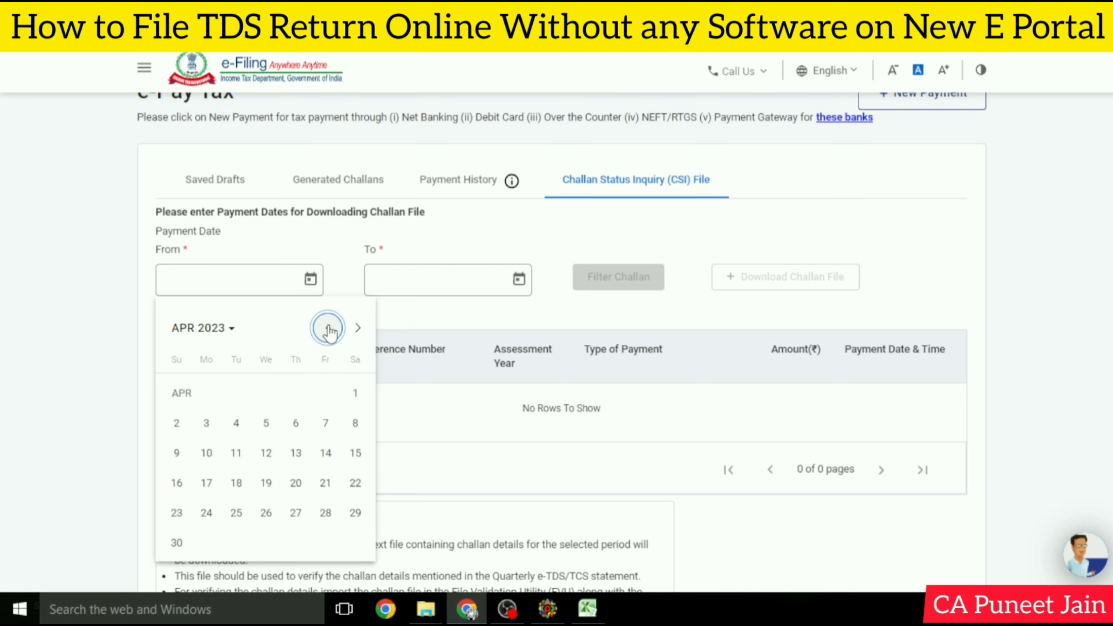
left_click(328, 328)
left_click(328, 328)
left_click(328, 329)
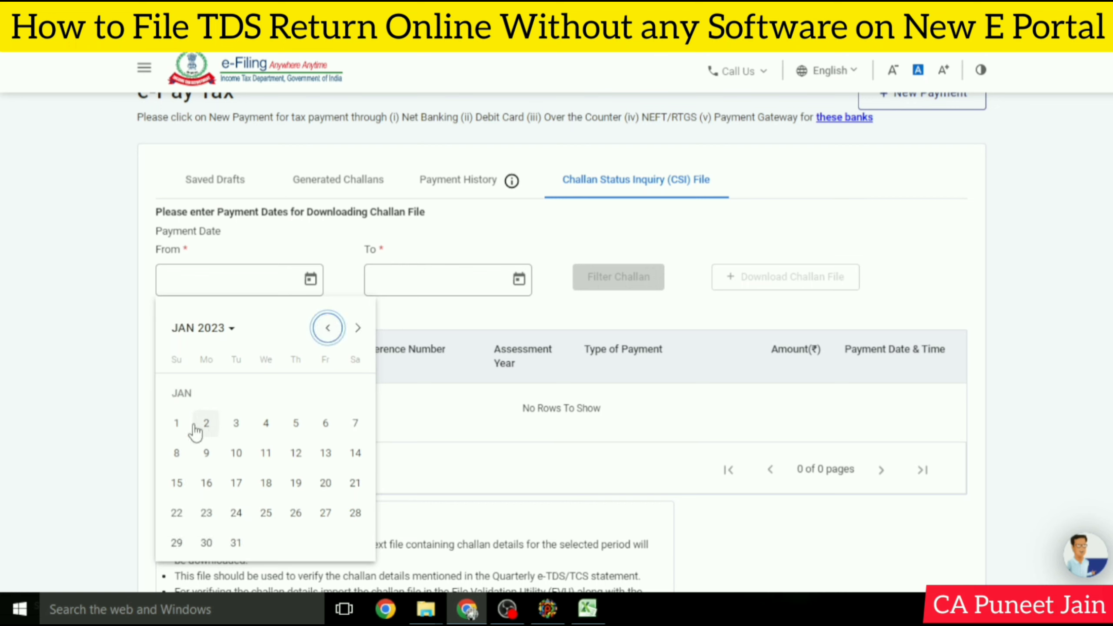
left_click(176, 423)
left_click(530, 285)
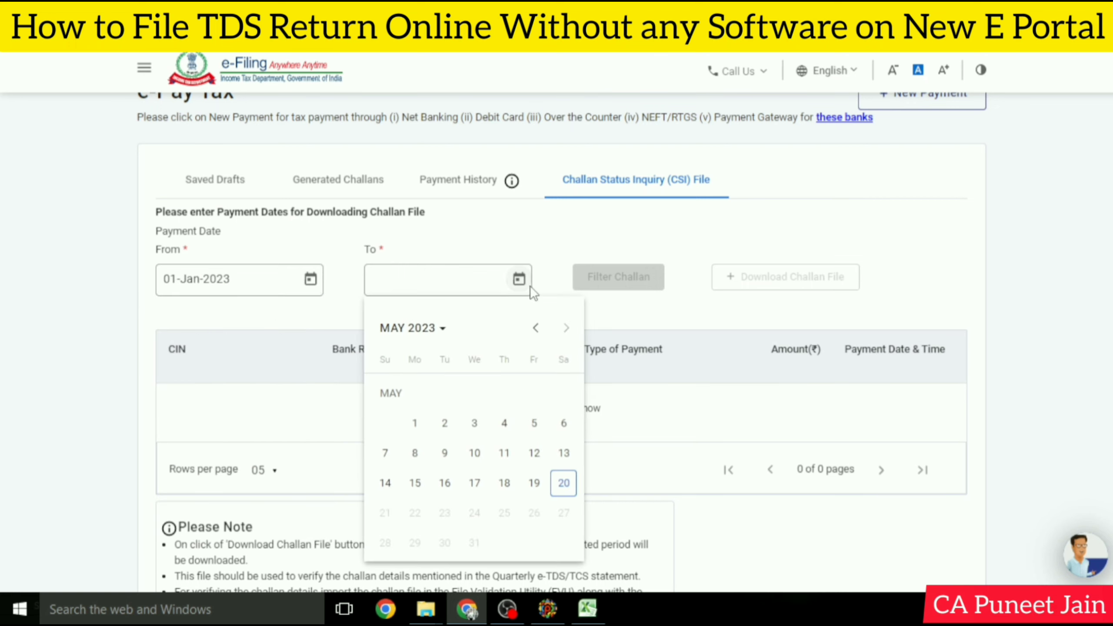
left_click(538, 328)
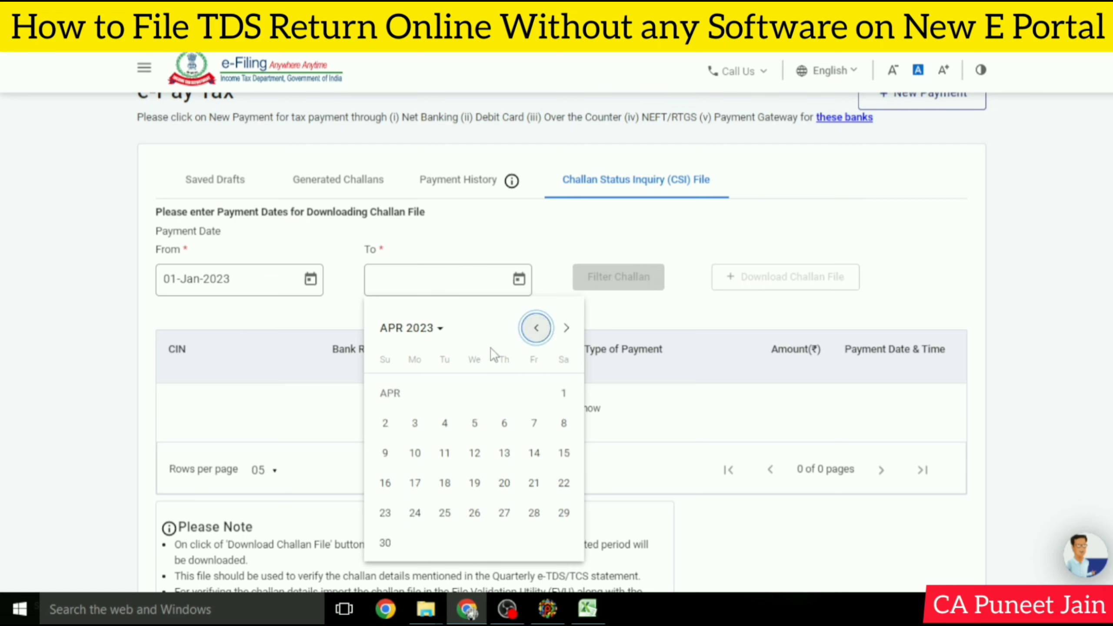
left_click(385, 543)
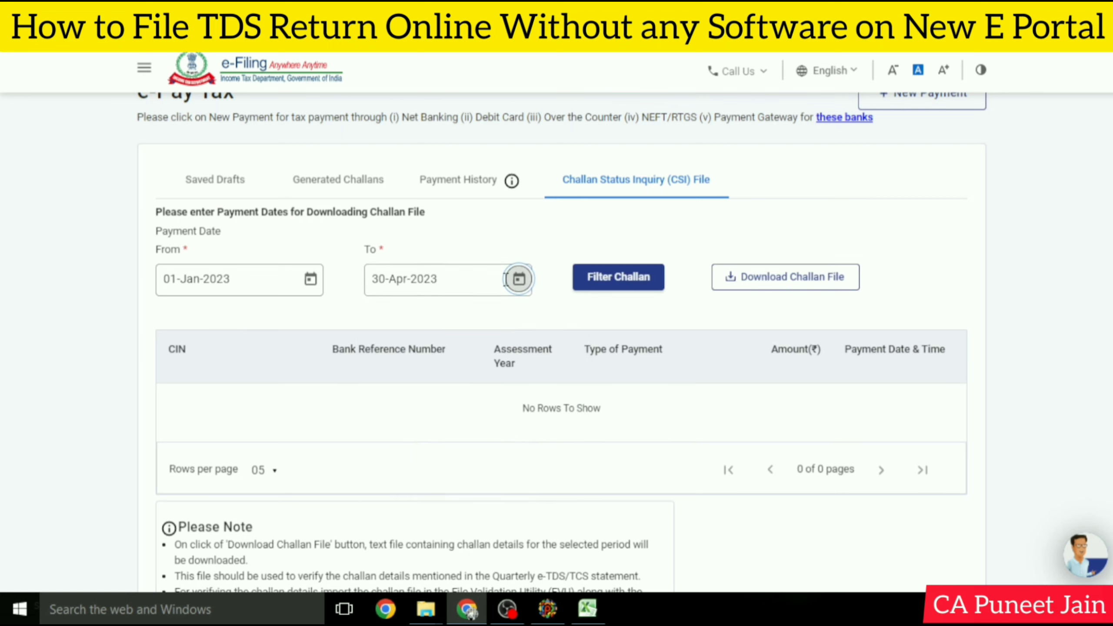
Download the challan file for the chosen period and save it to the Desktop as a CSI file
left_click(729, 285)
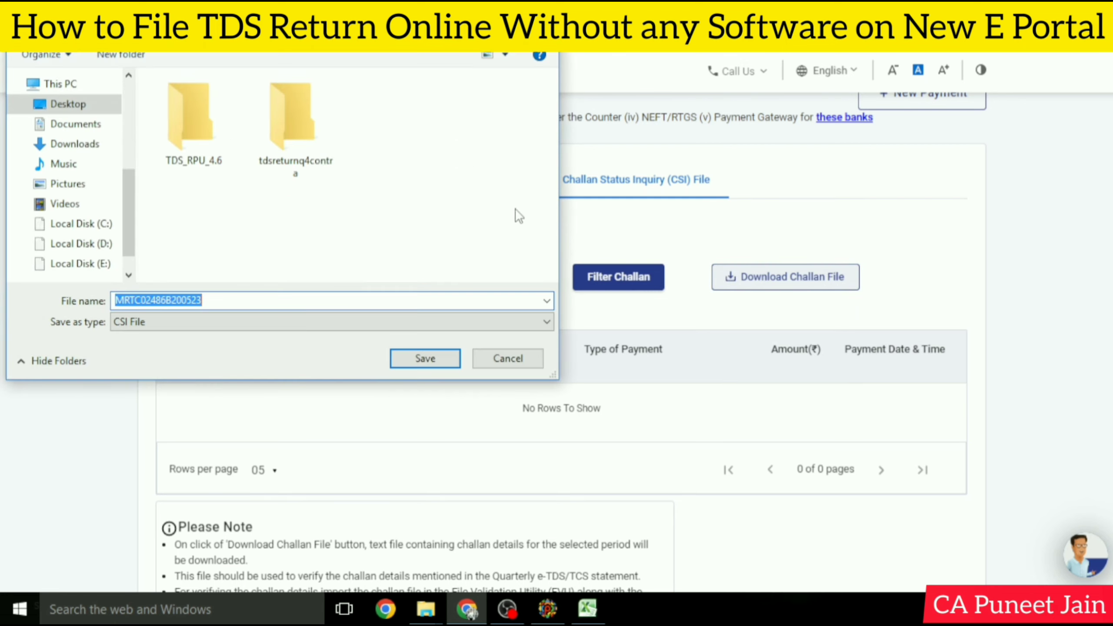
left_click(425, 358)
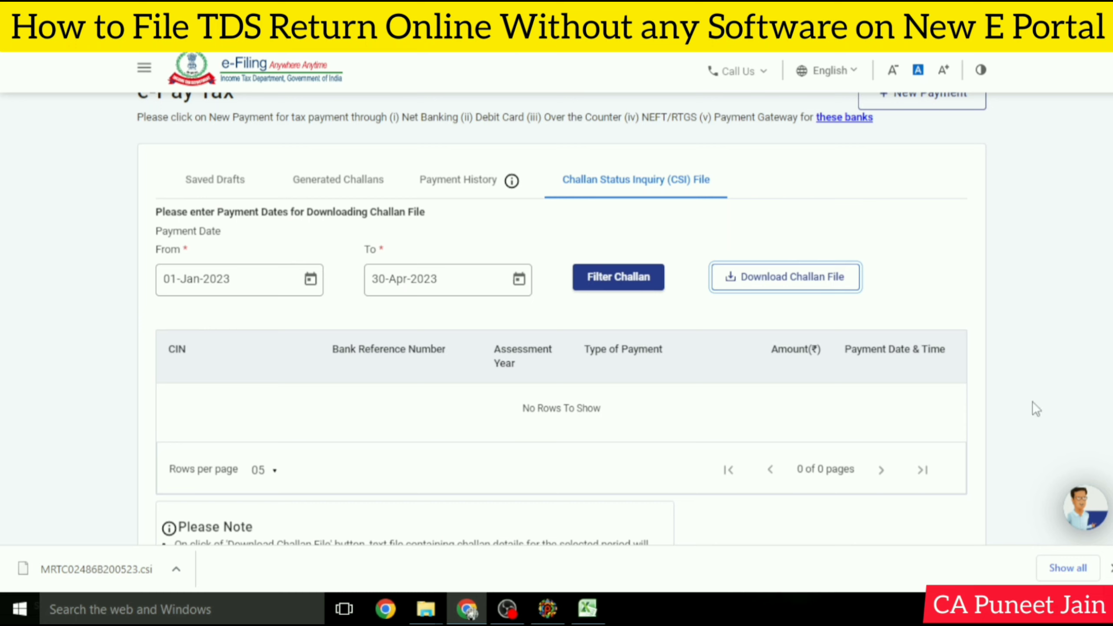
left_click(1111, 569)
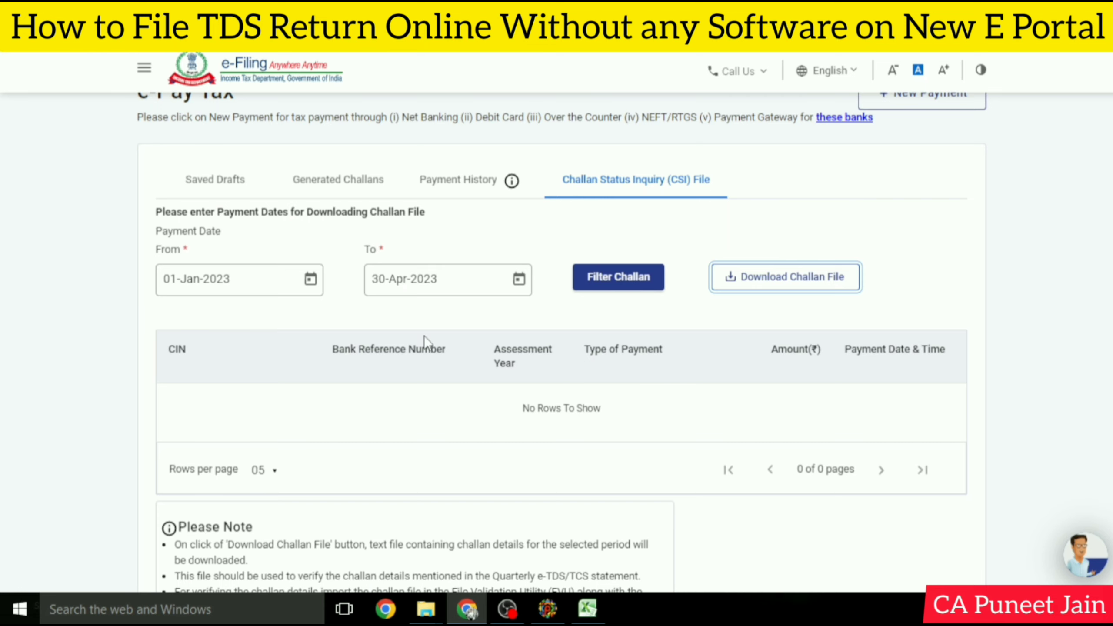
Open the File Income Tax Forms page to list the forms available for online filing
scroll(569, 160, "up", 3)
left_click(260, 121)
mouse_move(293, 154)
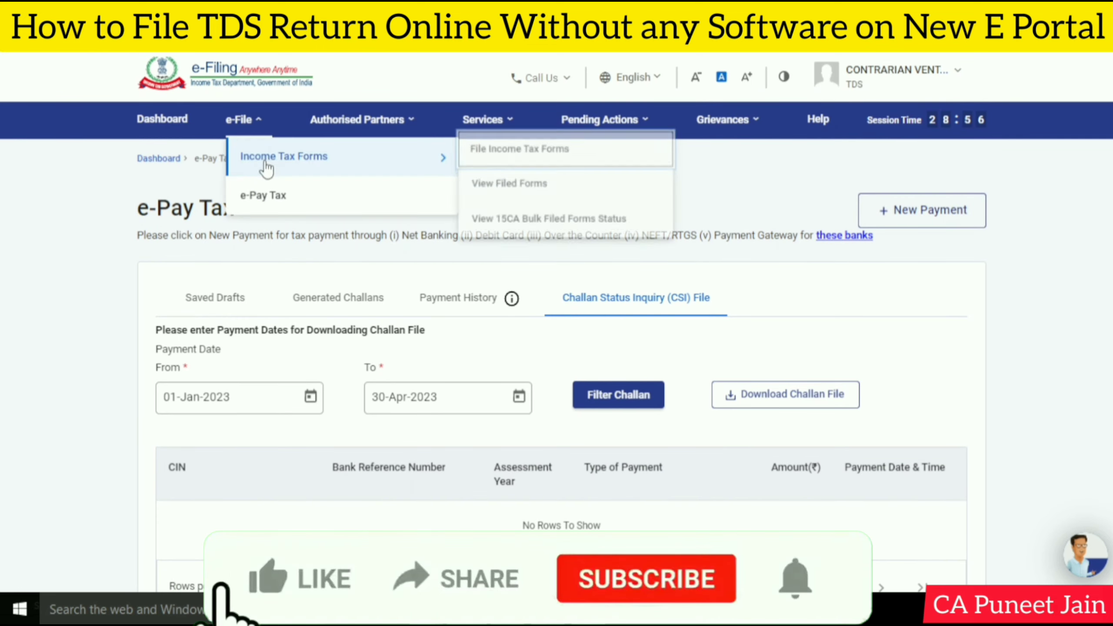
left_click(508, 147)
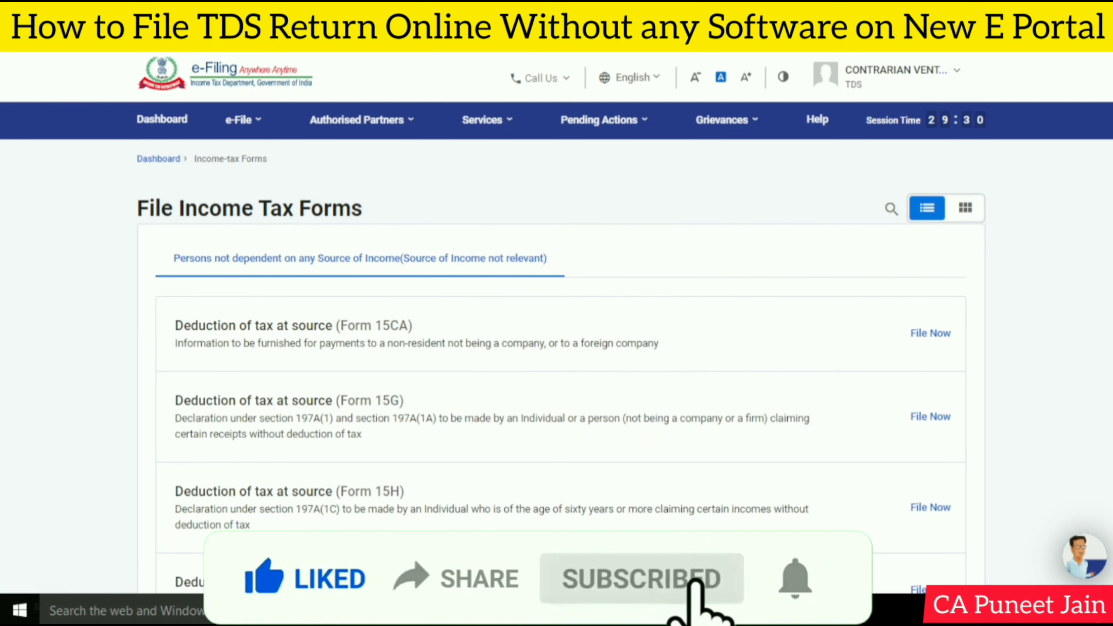
scroll(933, 347, "down", 2)
scroll(557, 307, "up", 2)
left_click(243, 129)
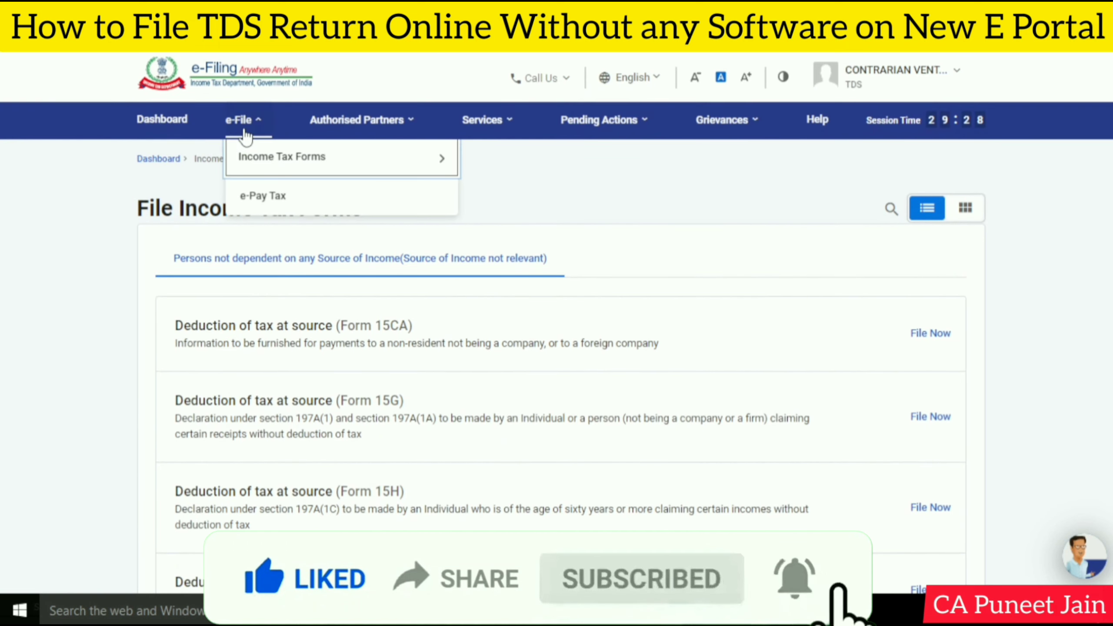
mouse_move(268, 162)
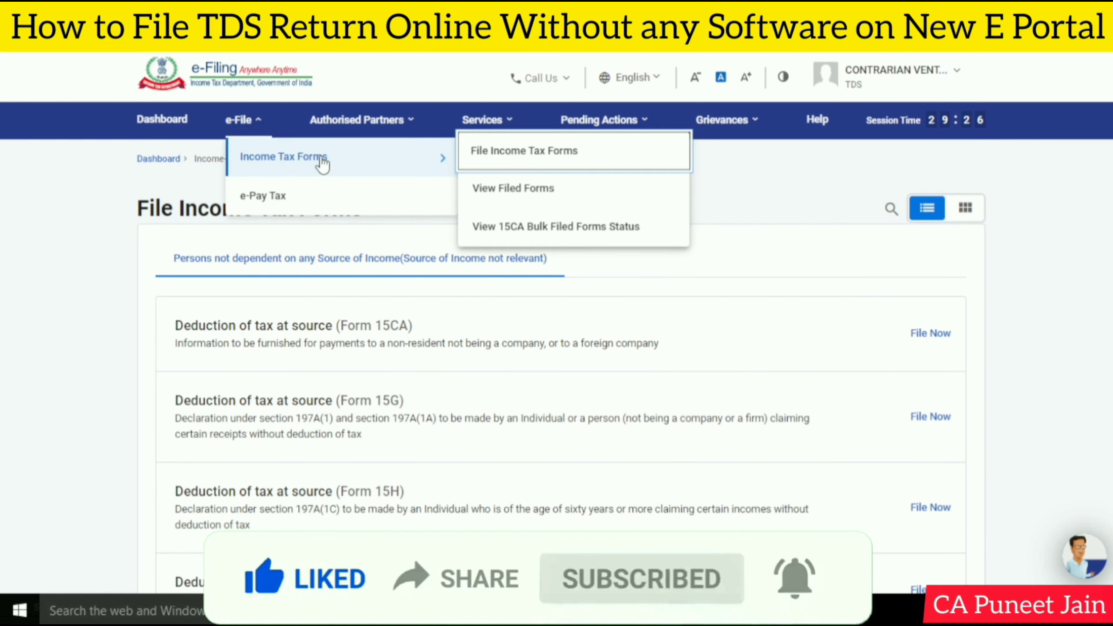
left_click(517, 153)
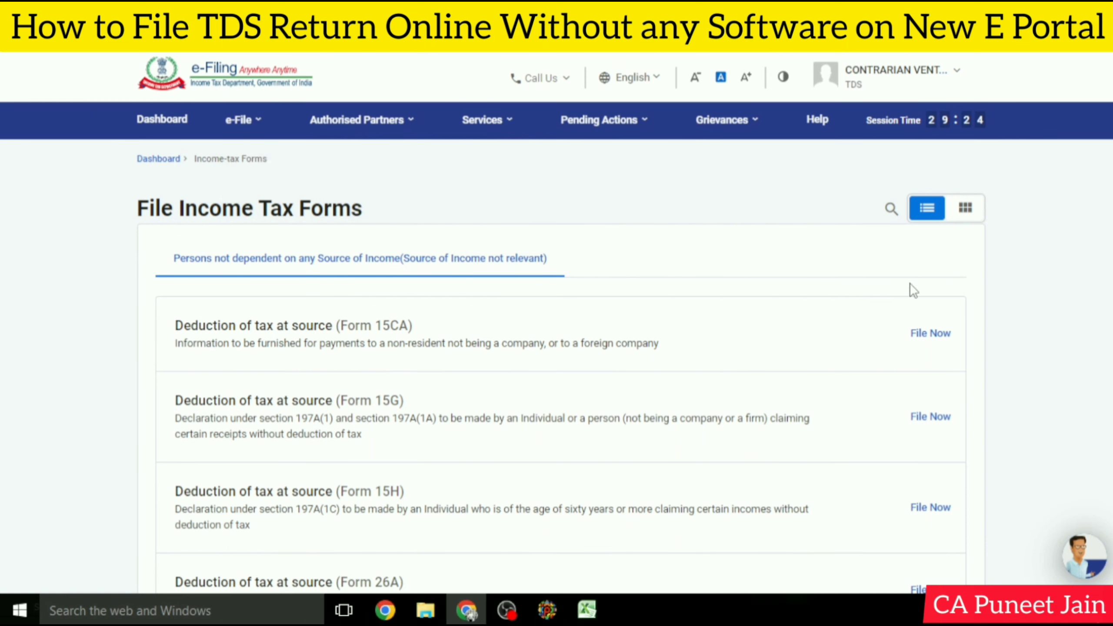
Start filing the quarterly TDS/TCS return (Form TDS) and proceed to its upload form
scroll(911, 289, "down", 5)
scroll(556, 307, "down", 5)
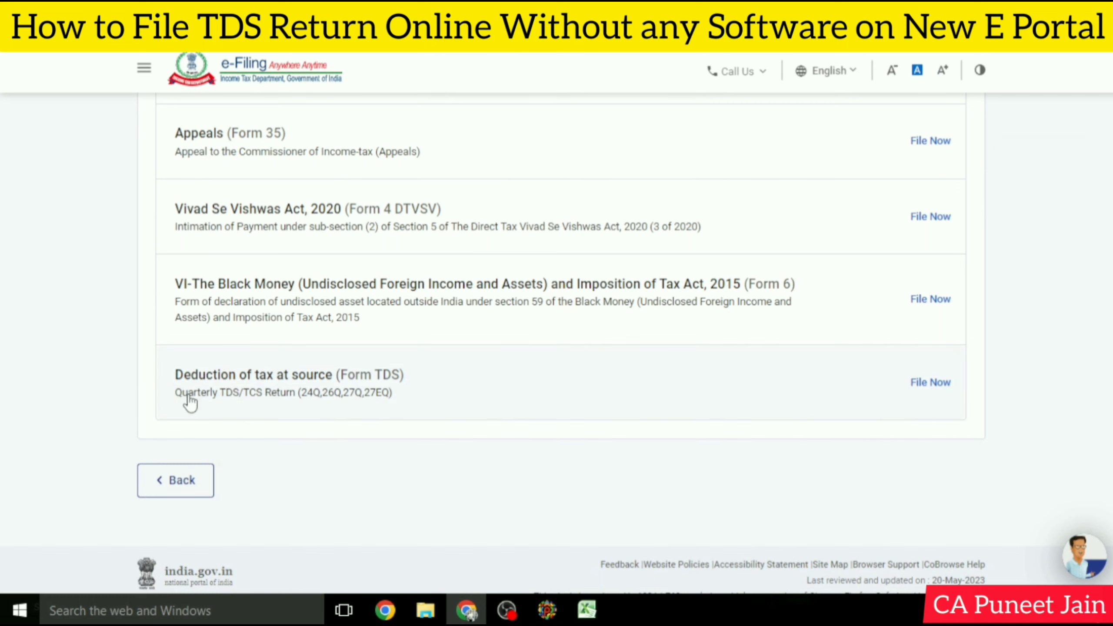
left_click(921, 386)
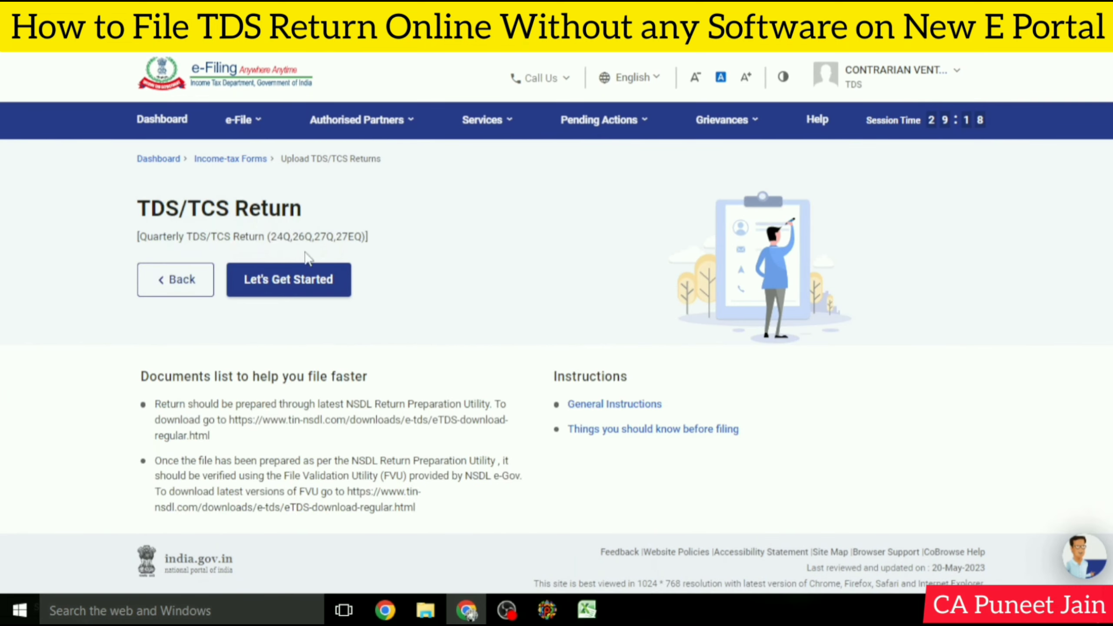
left_click(305, 279)
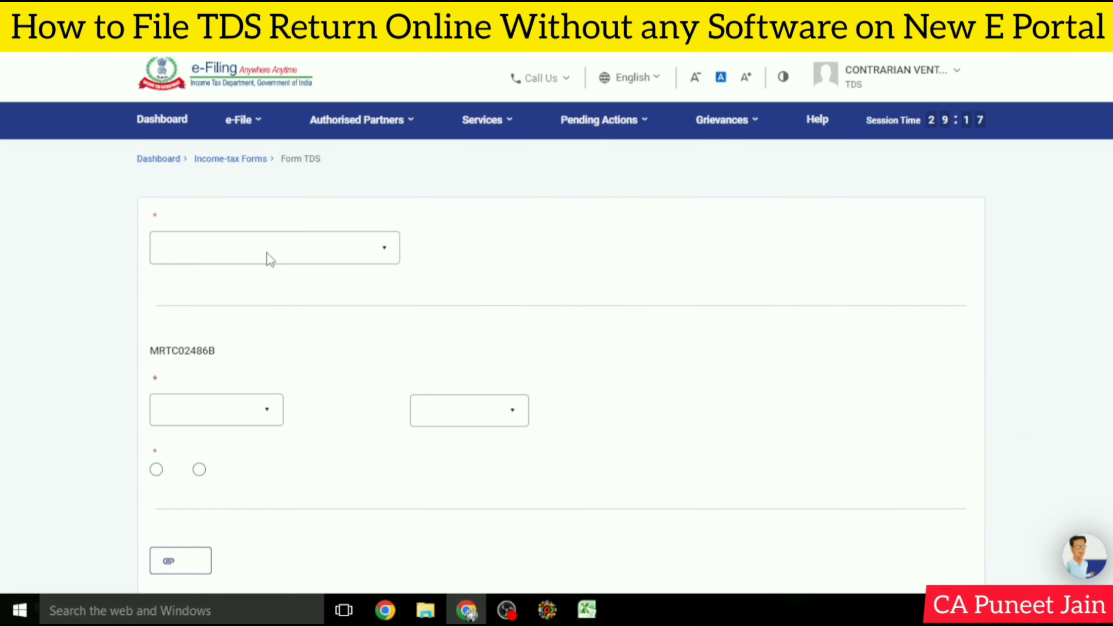
Select form 26Q (Other than salary) and set the financial year to 2022-23
left_click(231, 258)
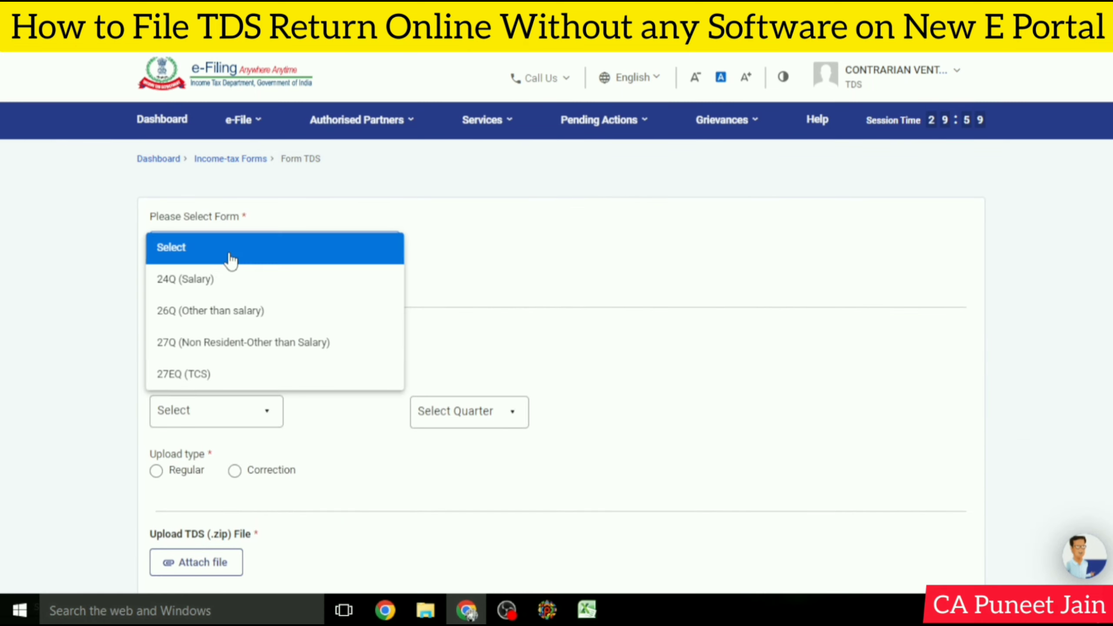
left_click(235, 312)
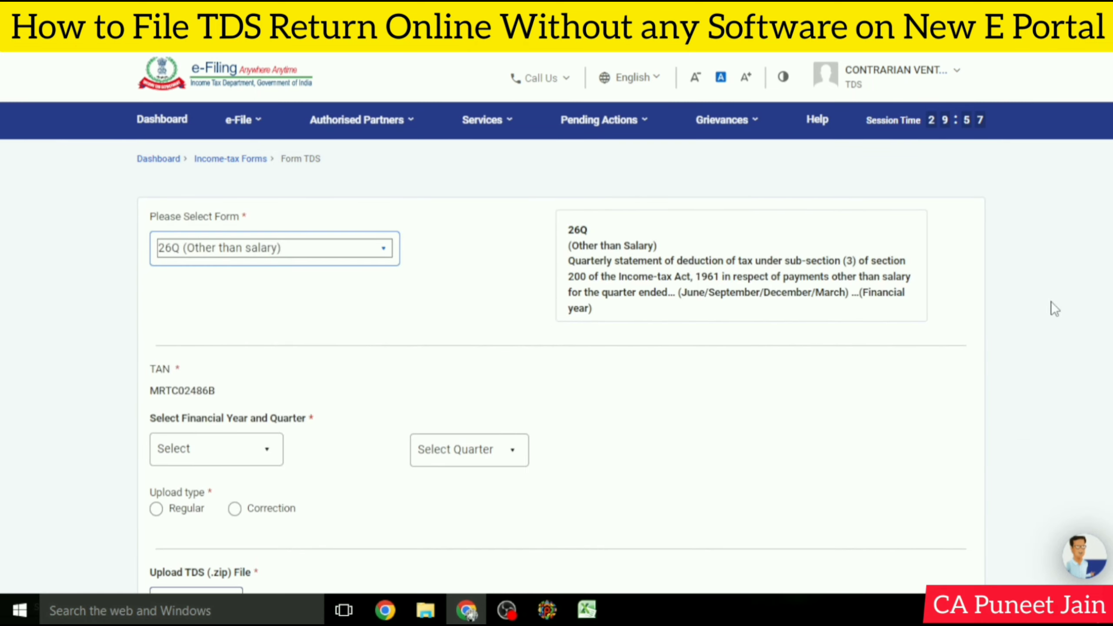
scroll(237, 320, "down", 3)
left_click(230, 265)
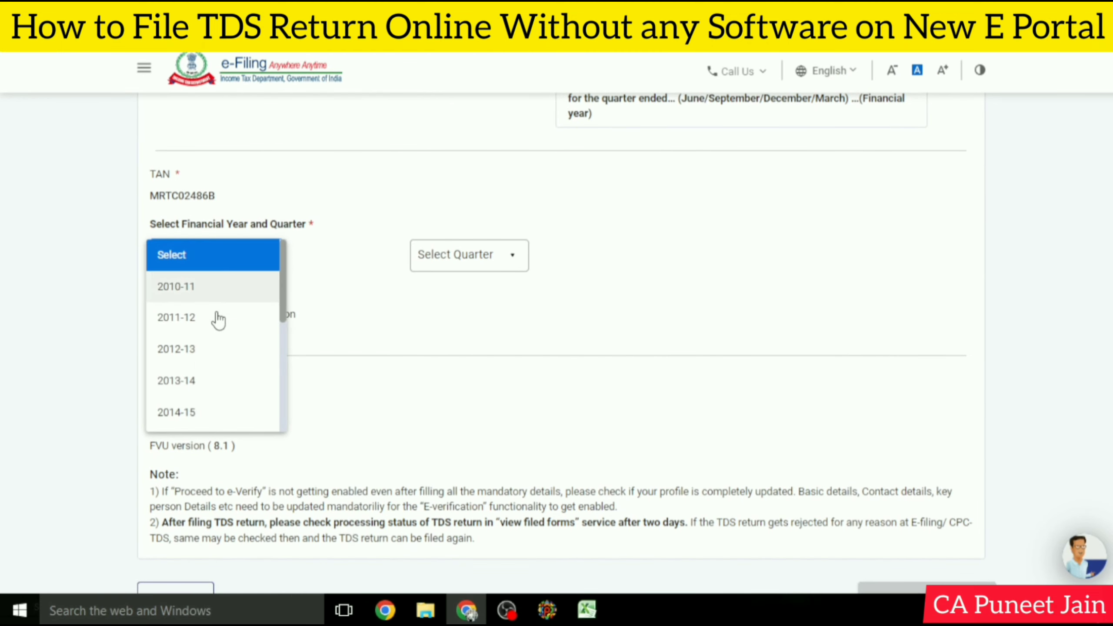
left_click_drag(282, 433, 283, 523)
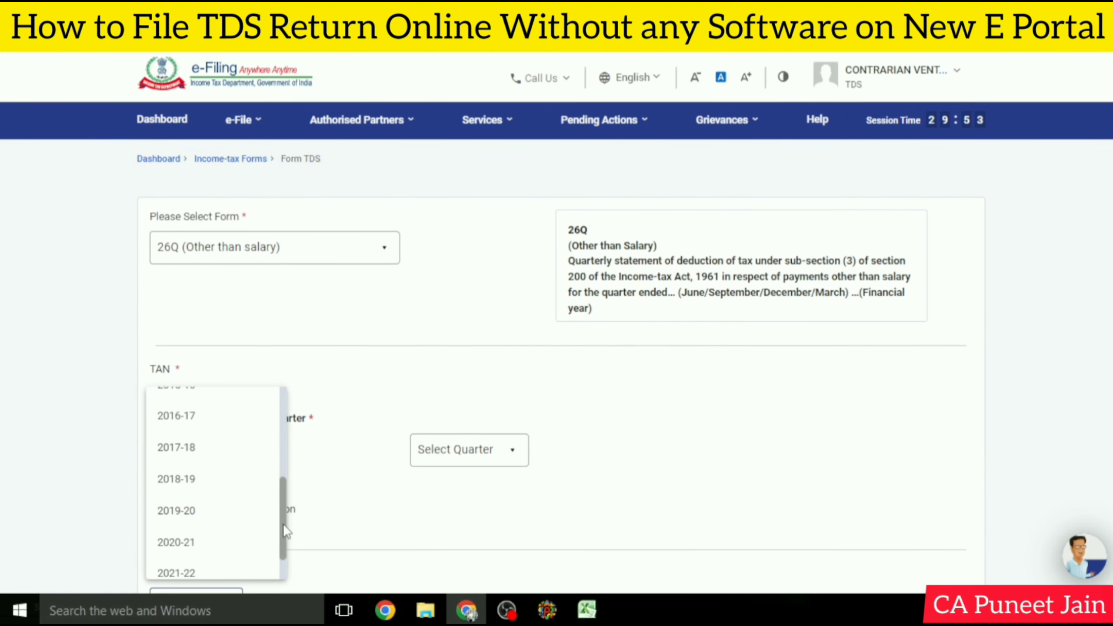
scroll(408, 323, "down", 4)
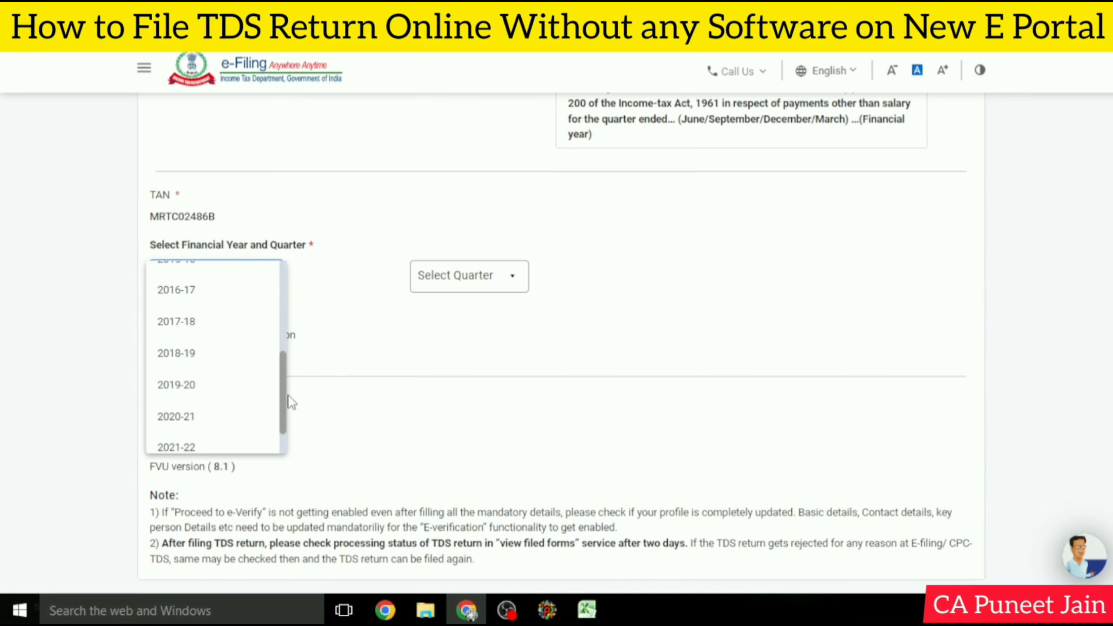
scroll(263, 430, "down", 1)
left_click(236, 441)
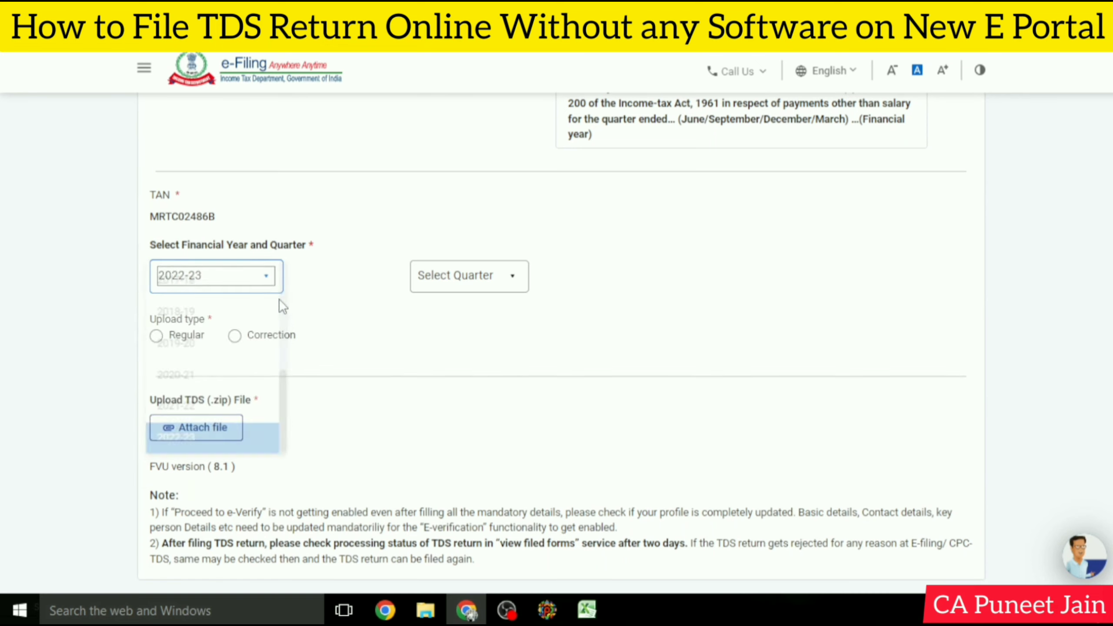
Set the quarter to Q4 and choose Regular as the upload type
left_click_drag(187, 248, 246, 246)
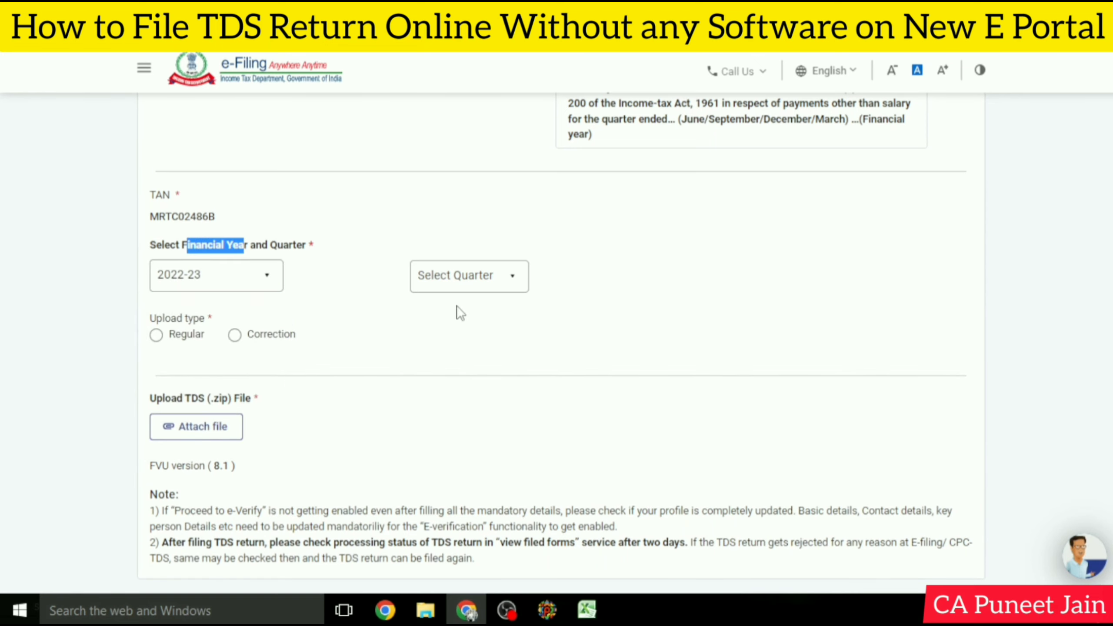
left_click(420, 345)
left_click(461, 285)
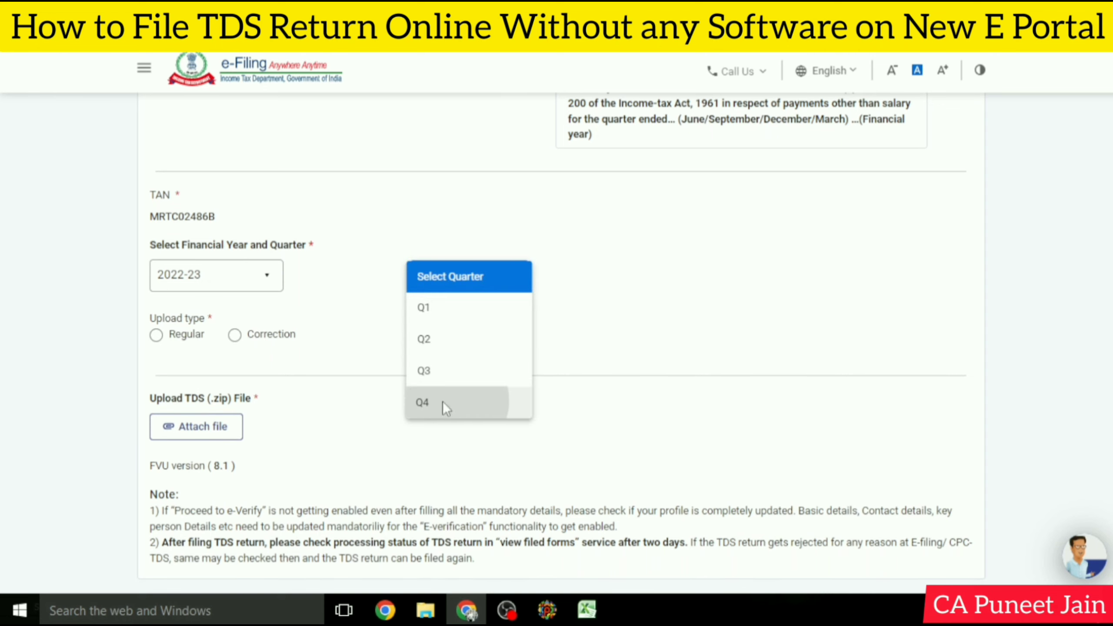
left_click(443, 402)
left_click(156, 334)
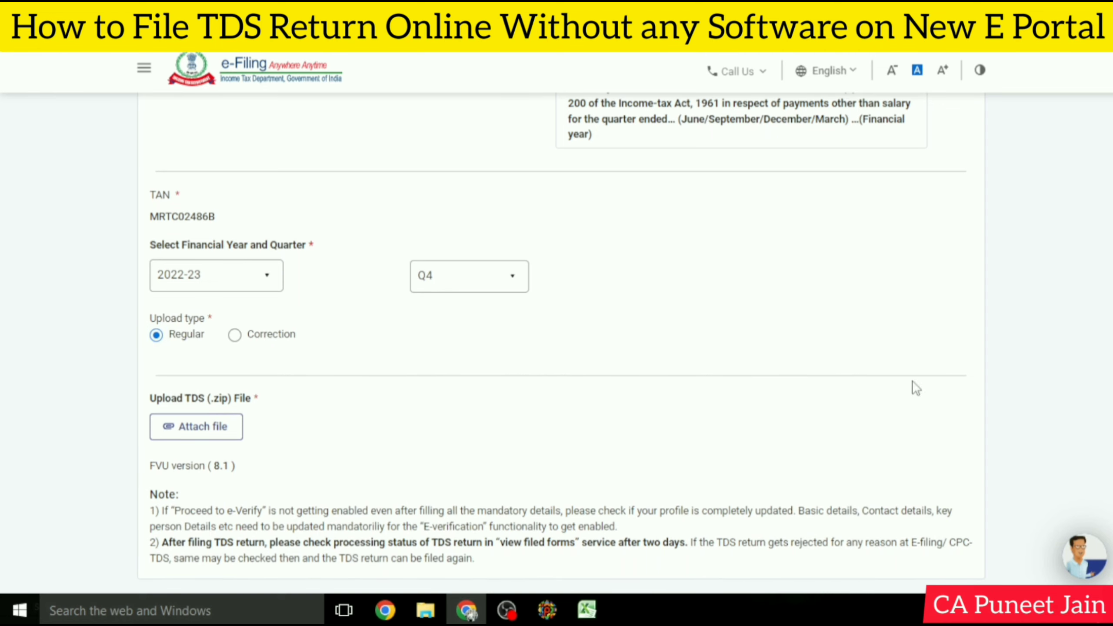
scroll(915, 387, "down", 2)
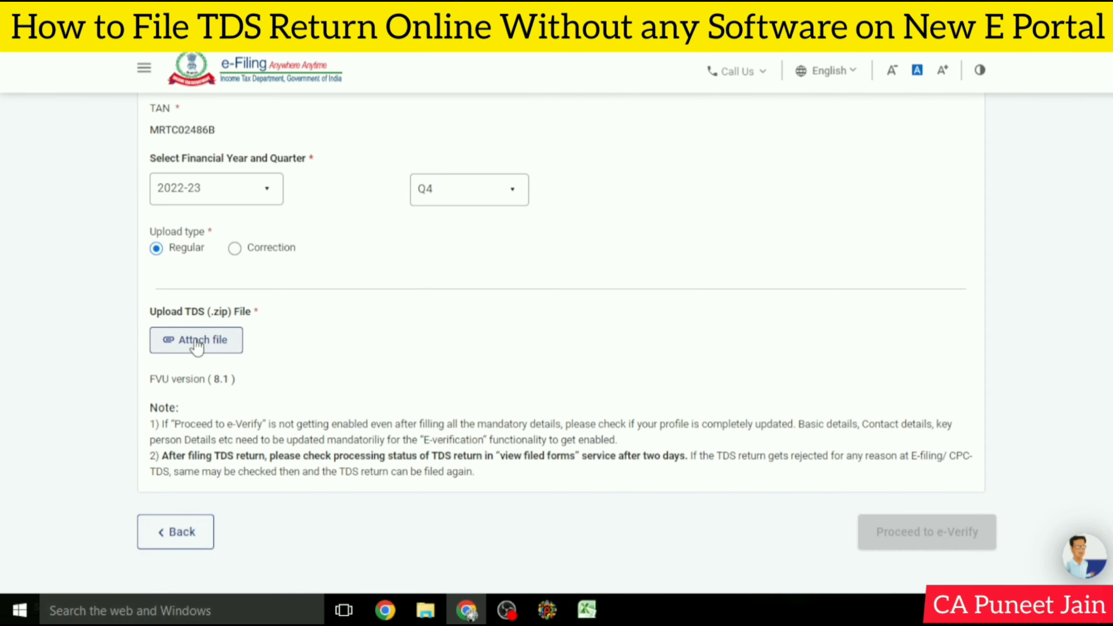
Switch to the TDS RPU validation window and select the challan CSI file from Desktop\cONTRA\tdsreturnq4contra as the challan input file
left_click(548, 610)
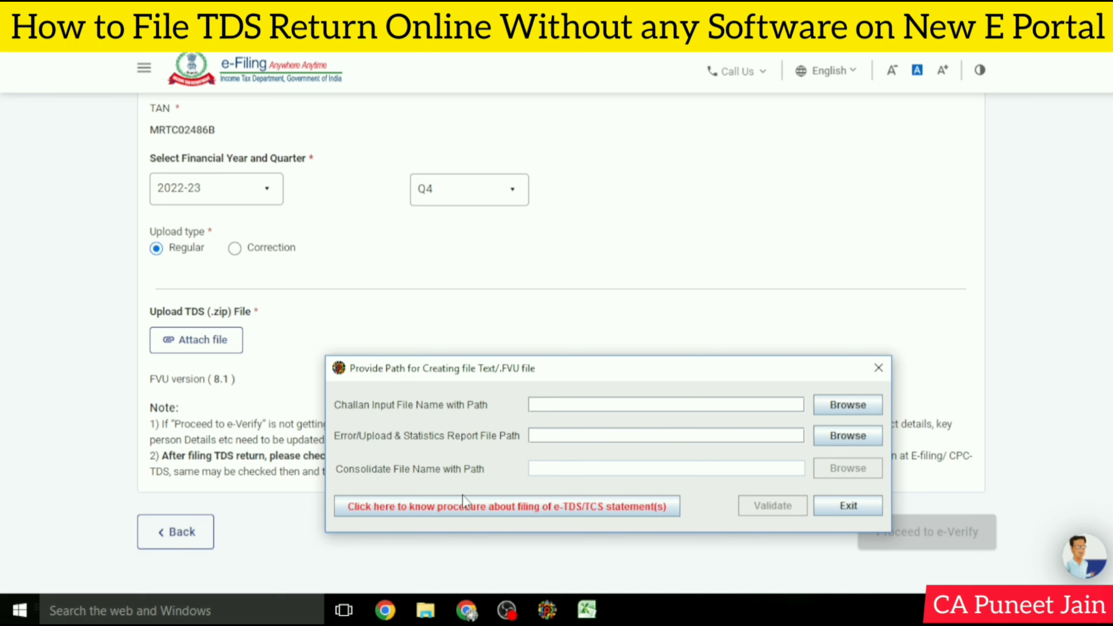
left_click(842, 408)
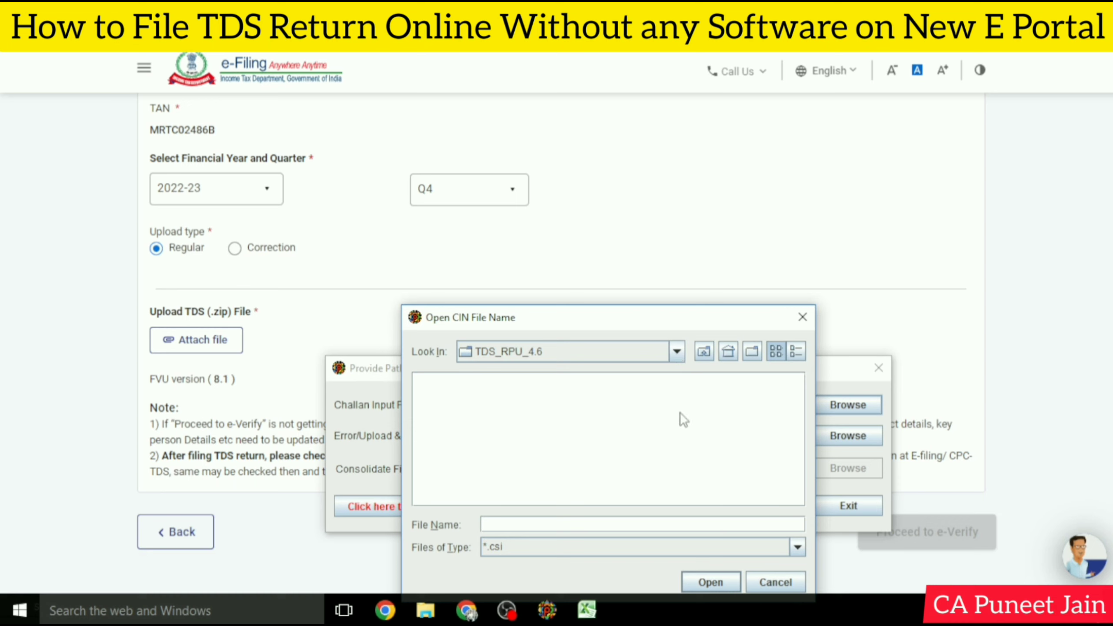
left_click(677, 355)
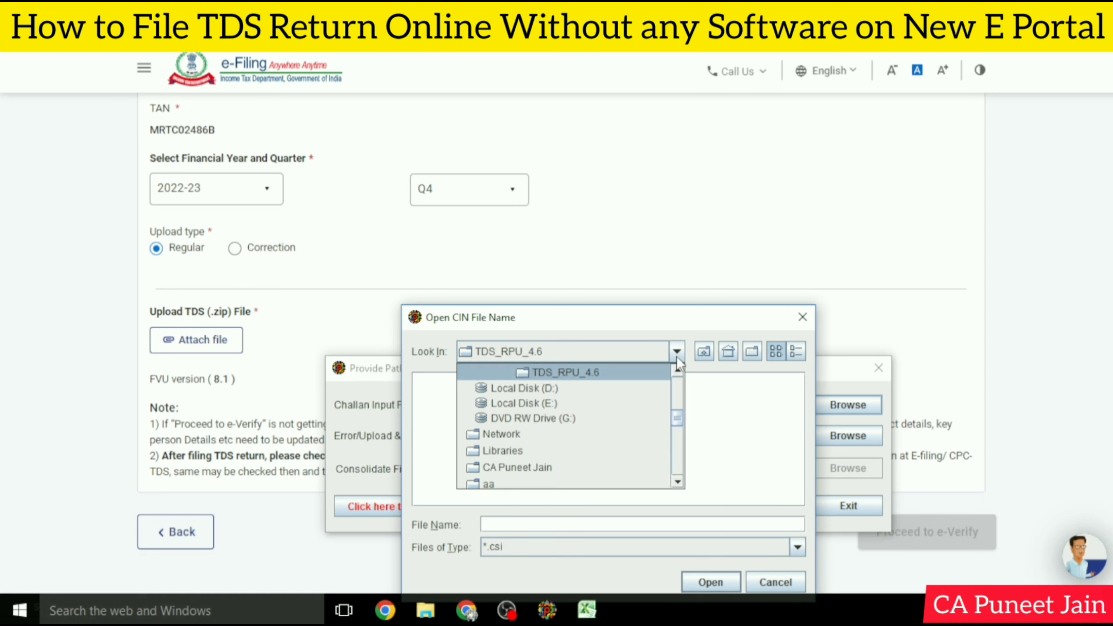
left_click_drag(678, 418, 516, 392)
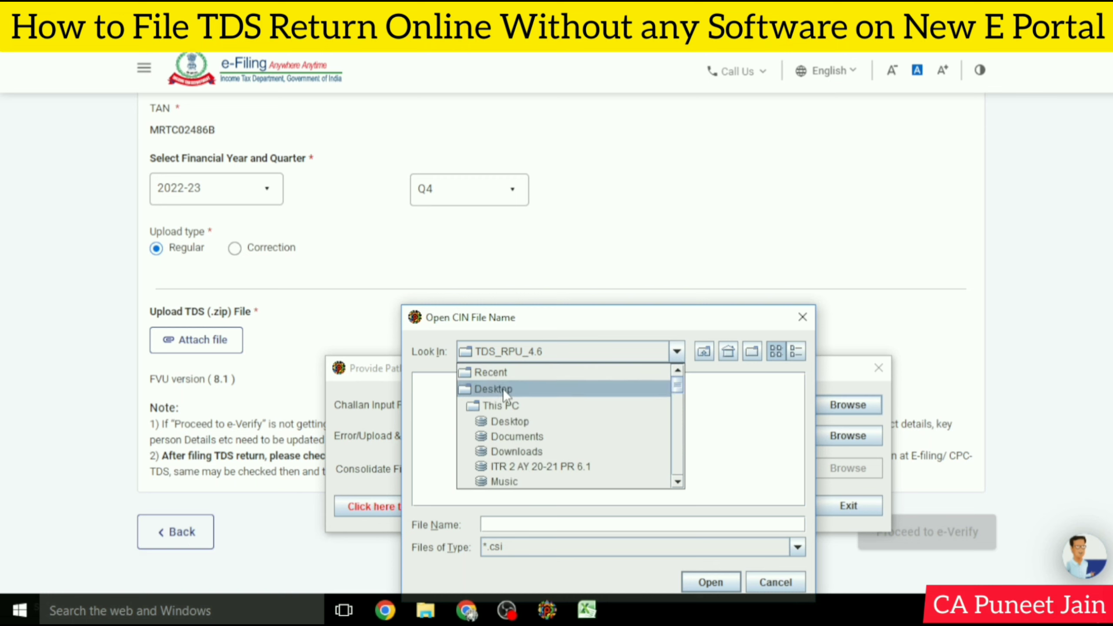
left_click(503, 388)
key("c")
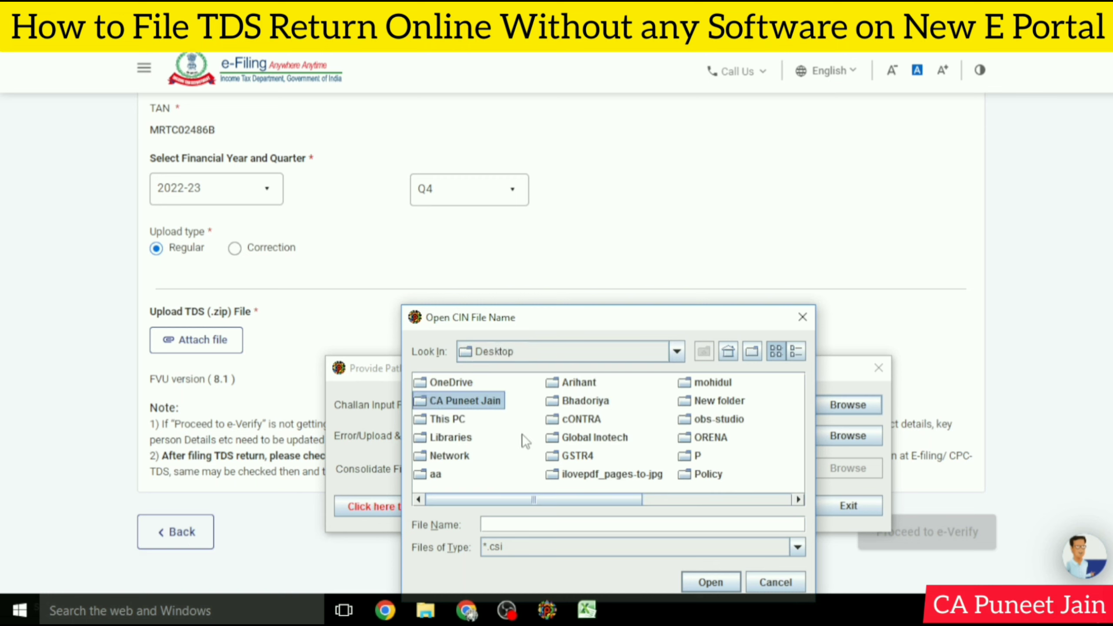
key("c")
key("c")
key("c")
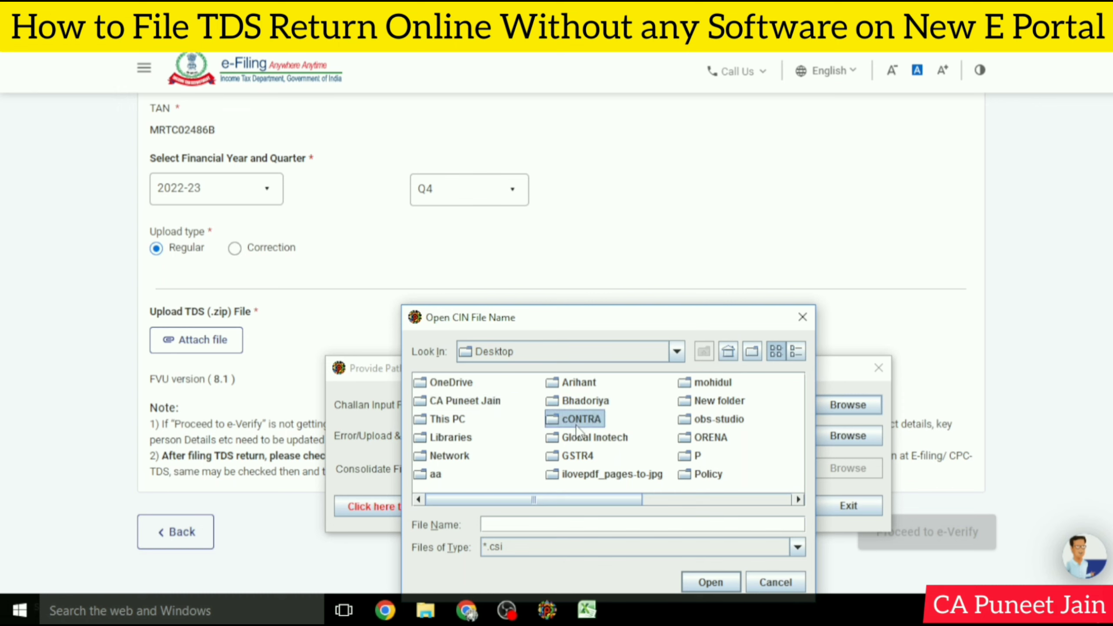
key("Return")
double_click(456, 402)
double_click(455, 401)
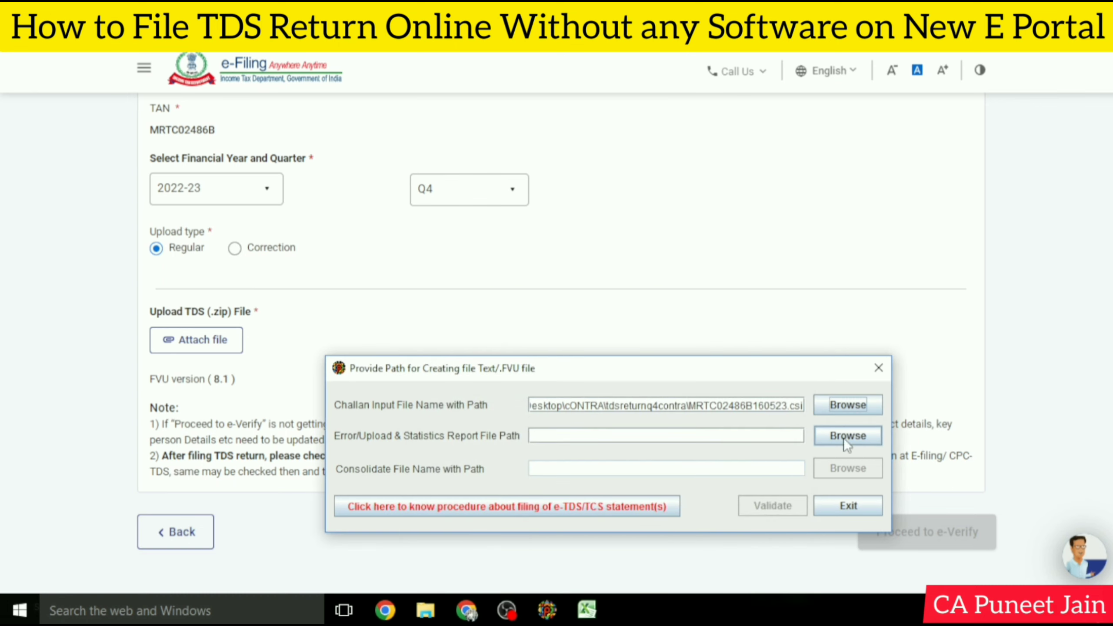
Browse to the cONTRA folder on the Desktop for the error/upload and statistics report file path
left_click(844, 437)
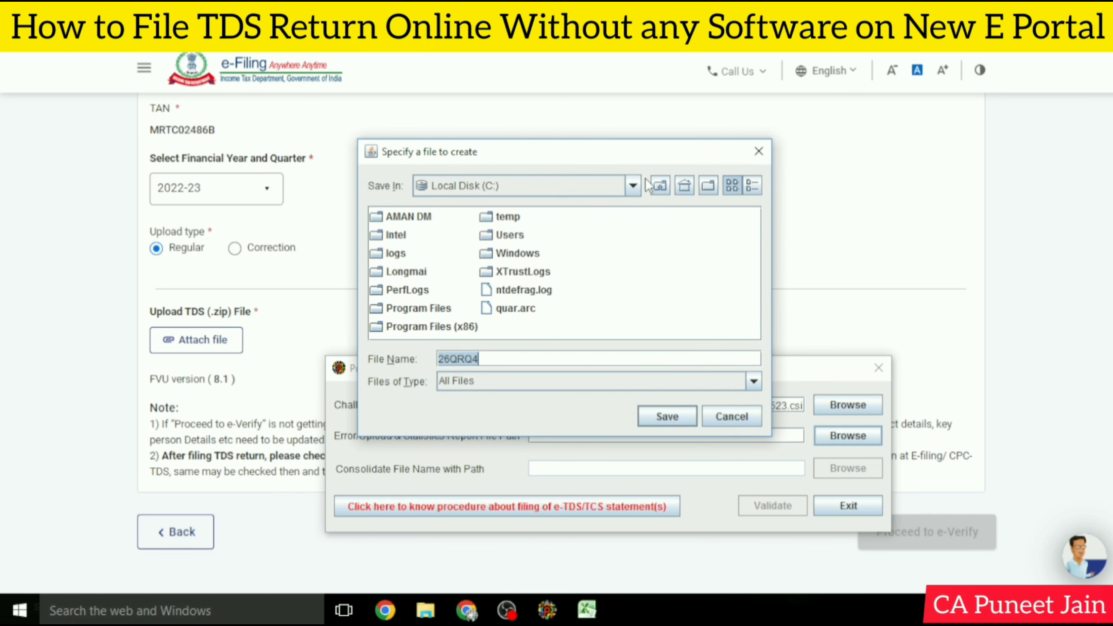
left_click(634, 185)
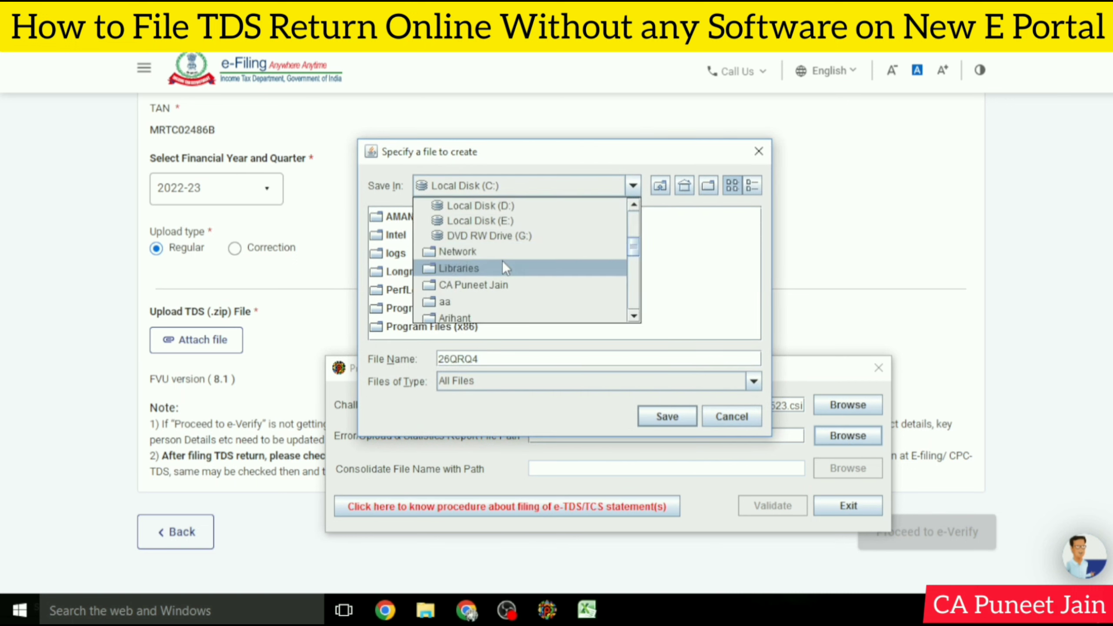
left_click(511, 205)
left_click(517, 279)
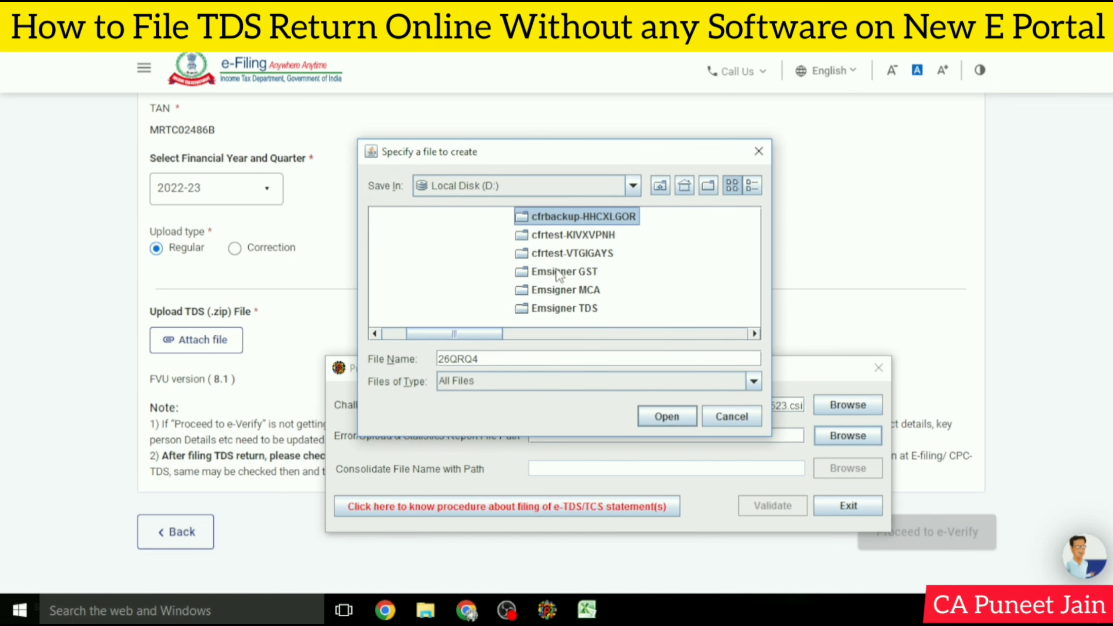
left_click(633, 186)
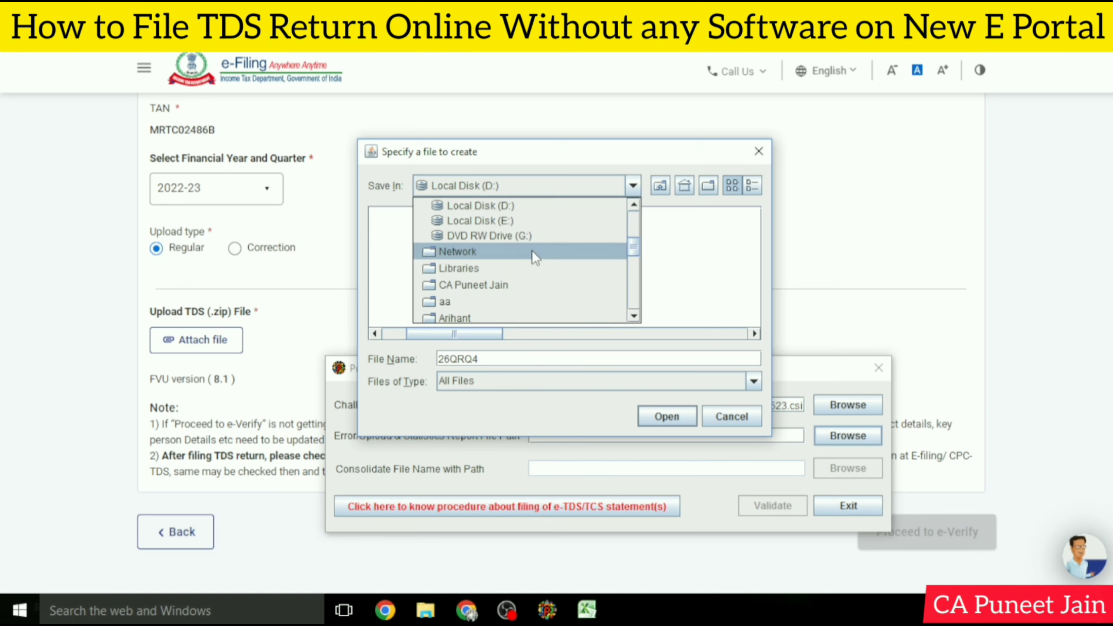
scroll(481, 233, "up", 3)
left_click(469, 223)
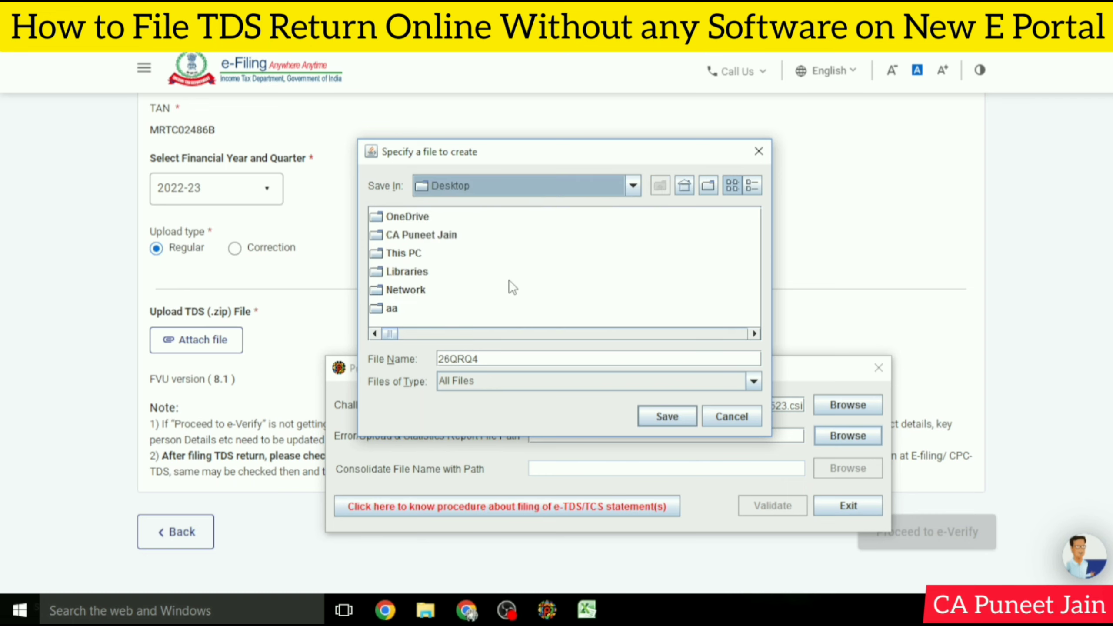
key("c")
key("o")
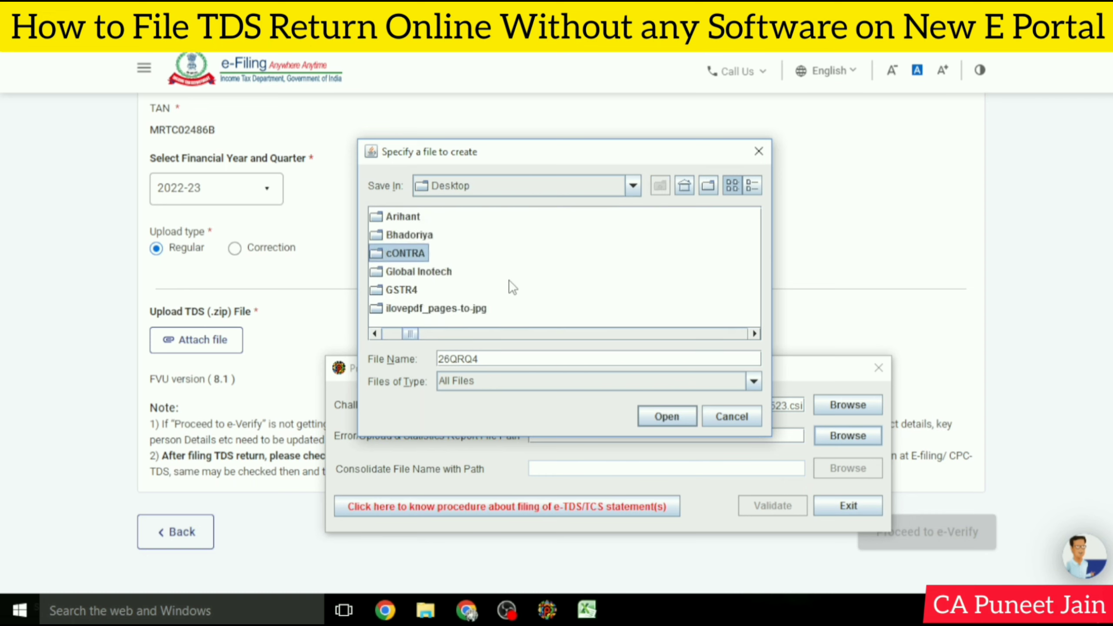
double_click(405, 253)
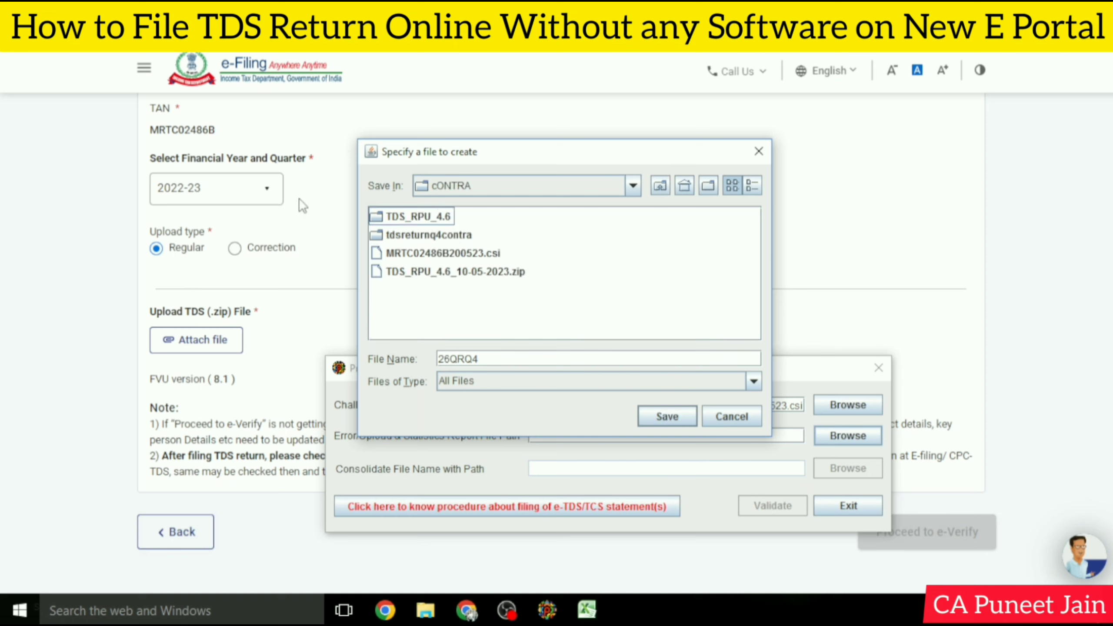
Create a new folder inside cONTRA and set the report file path to it with the file name 26QRQ4
right_click(628, 275)
left_click(650, 318)
double_click(406, 216)
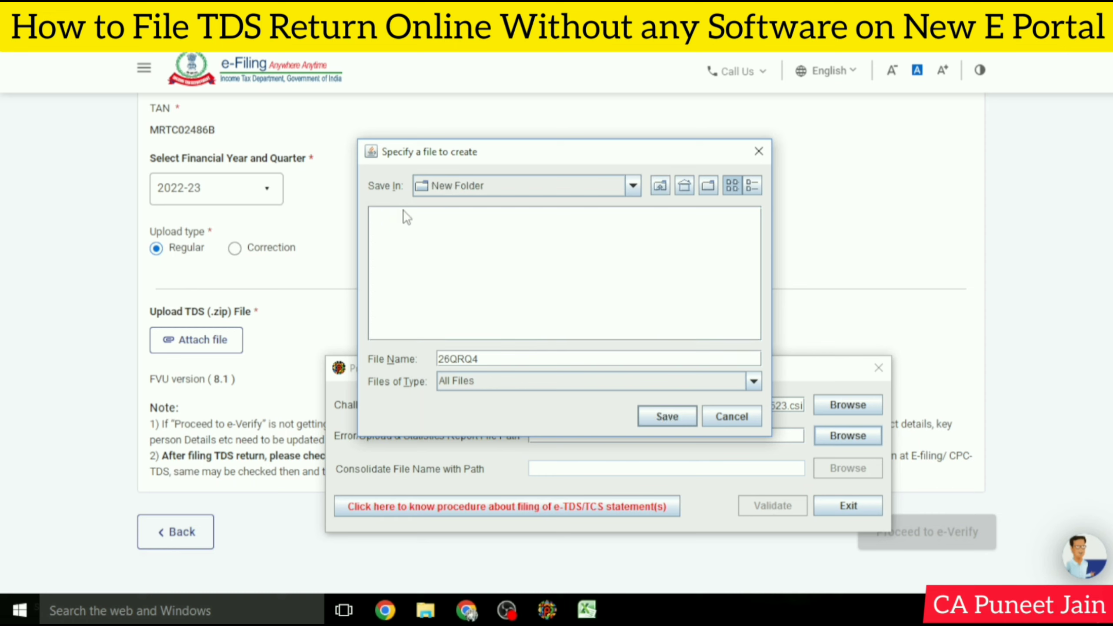
left_click(667, 417)
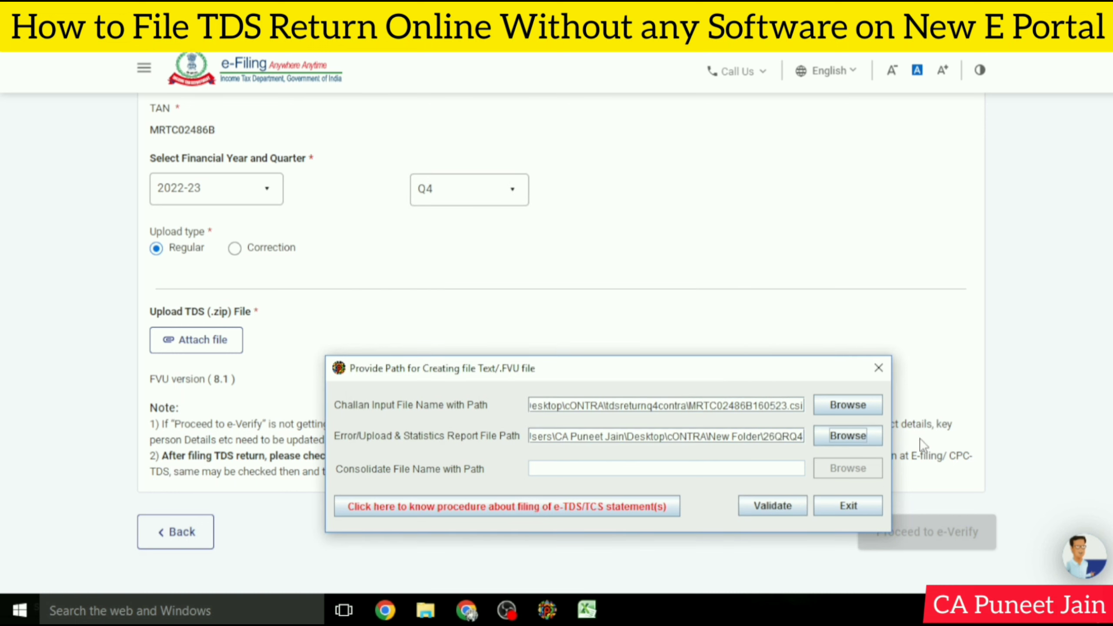
Validate the TDS return file, acknowledge the validation message and dismiss the feedback request
left_click(779, 508)
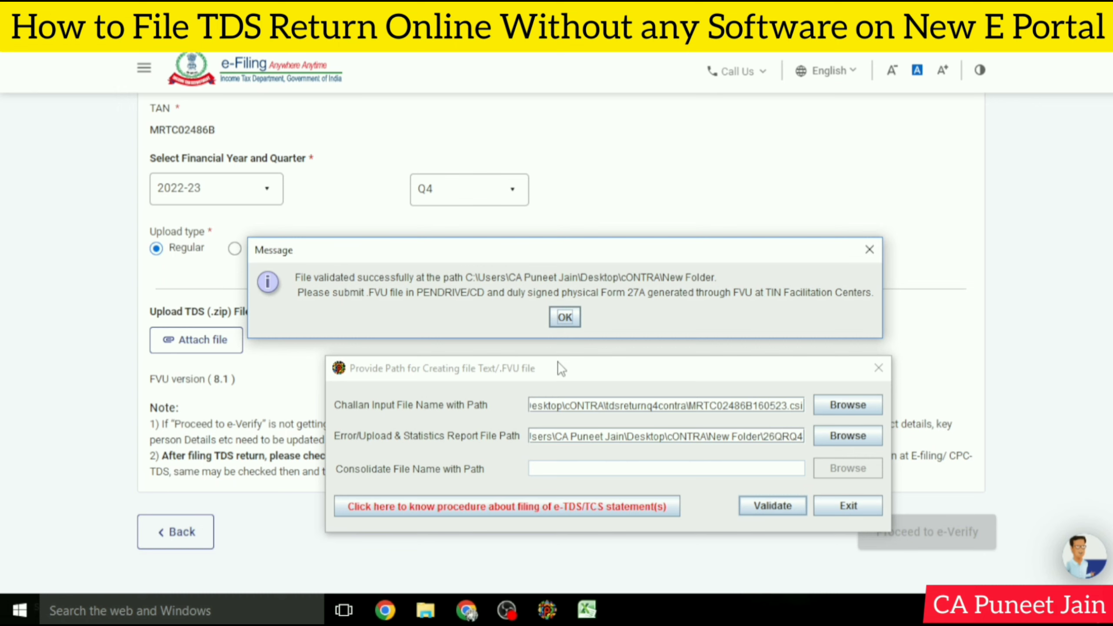
left_click(569, 322)
left_click(569, 325)
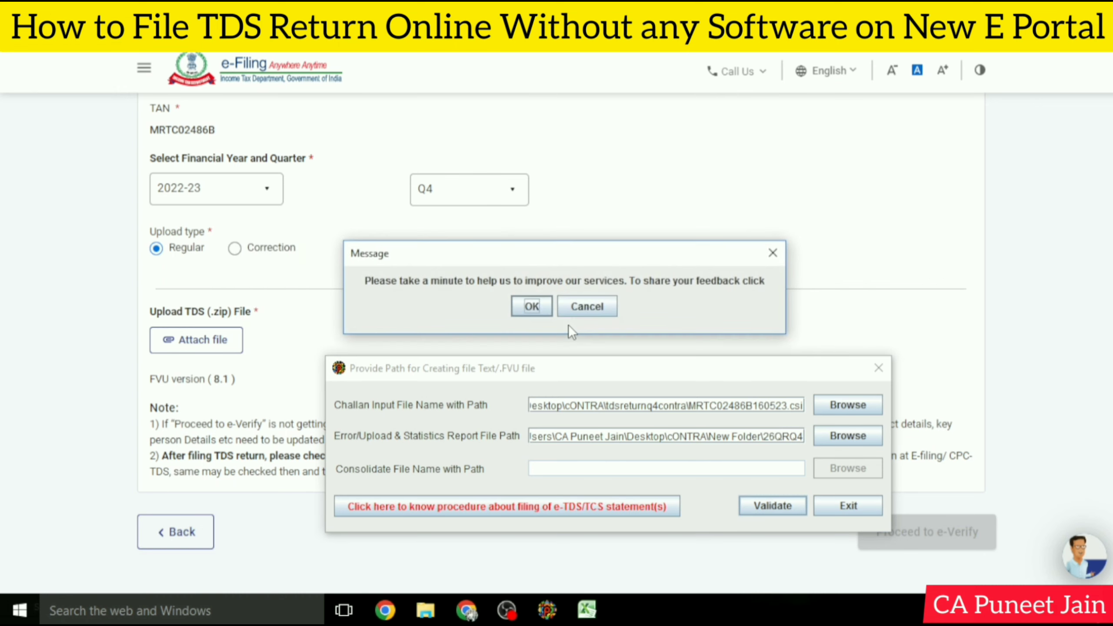
left_click(560, 312)
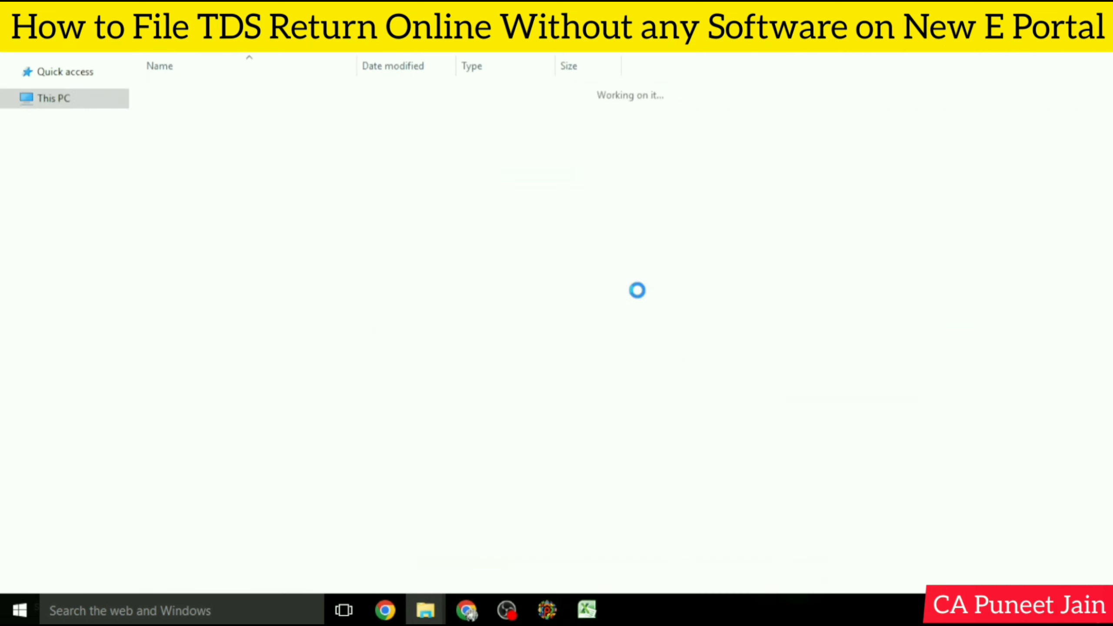